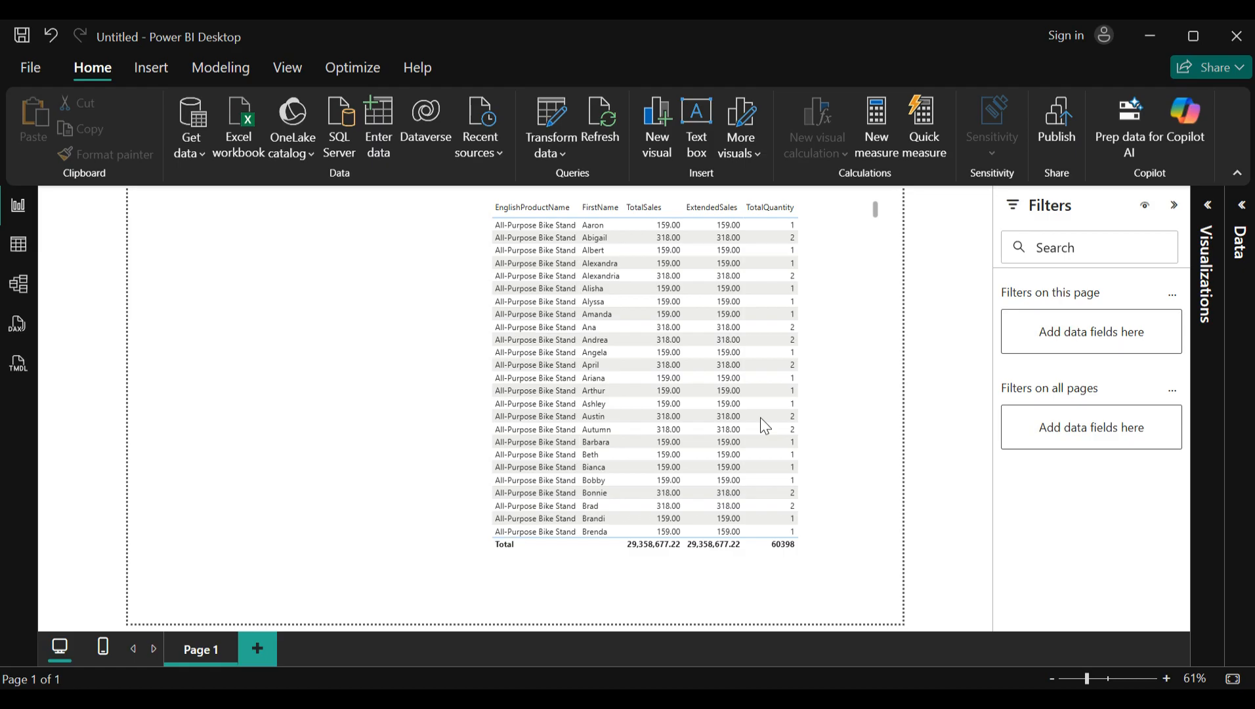
Select the sales table visual and display its column setup alongside the model's fields, including the Sales measures
left_click(839, 403)
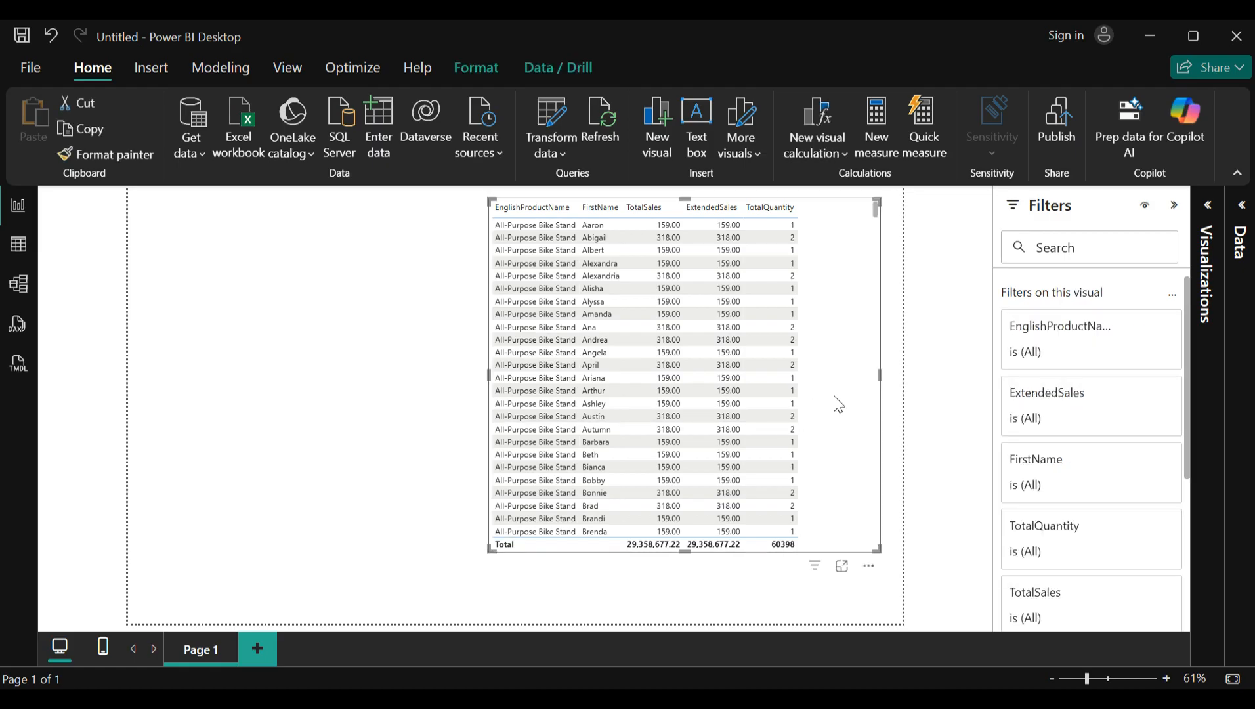
left_click(1210, 214)
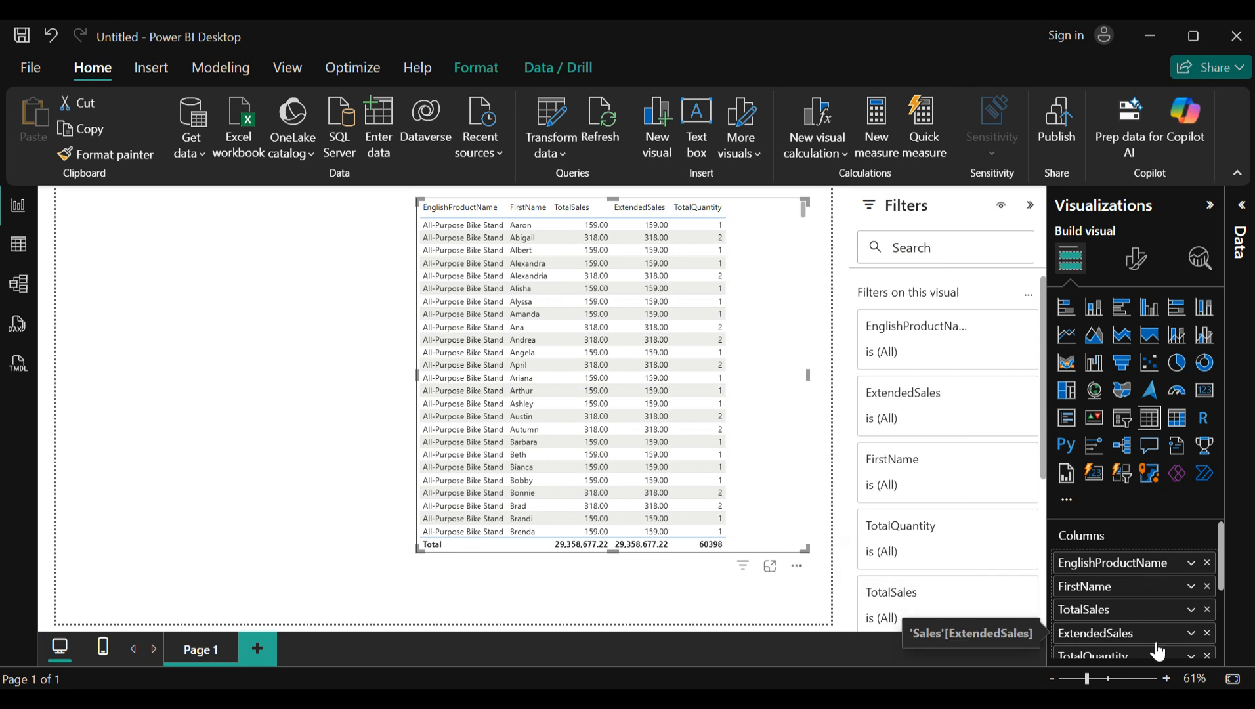
left_click(1243, 217)
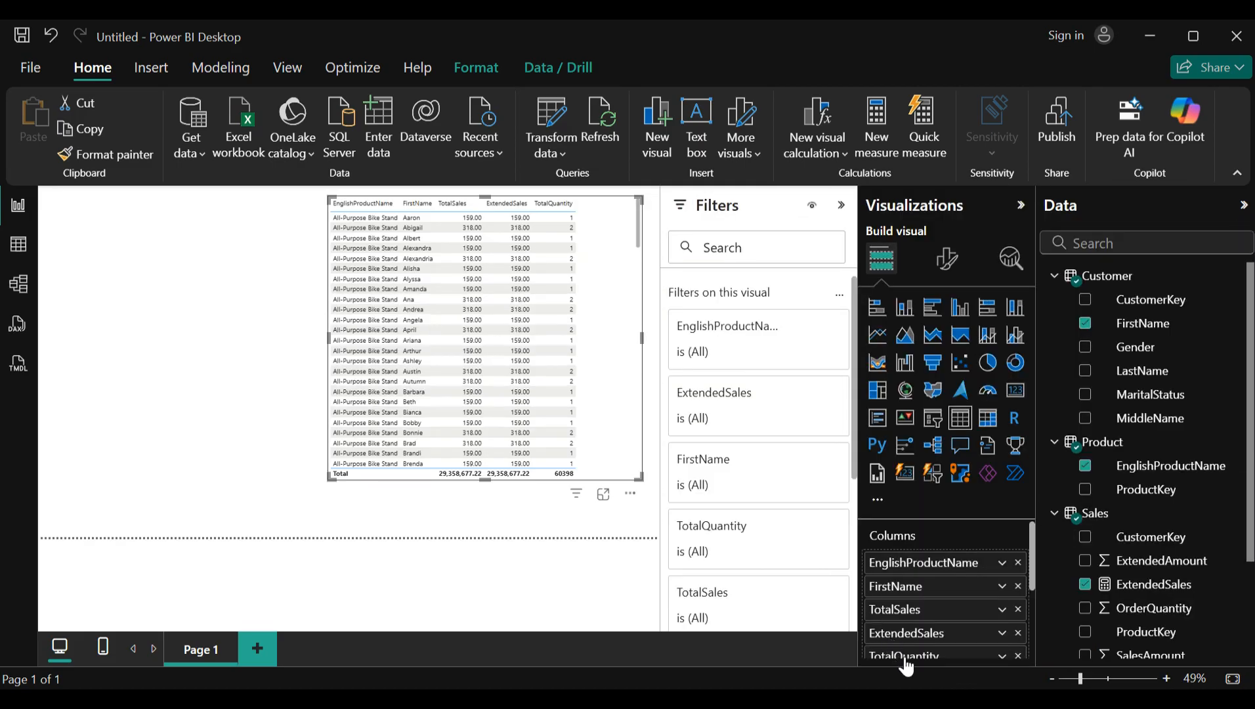
scroll(1142, 627, "down", 3)
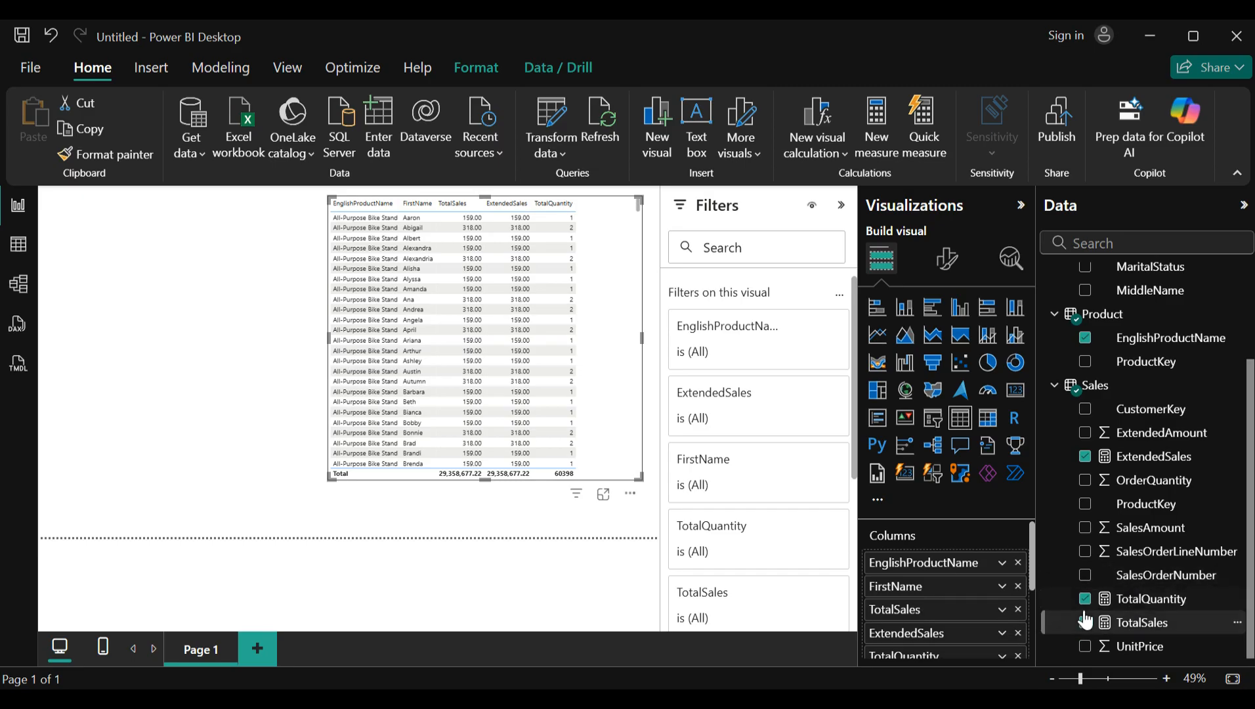
Remove TotalQuantity from the table visual's columns and add it back
left_click(1017, 656)
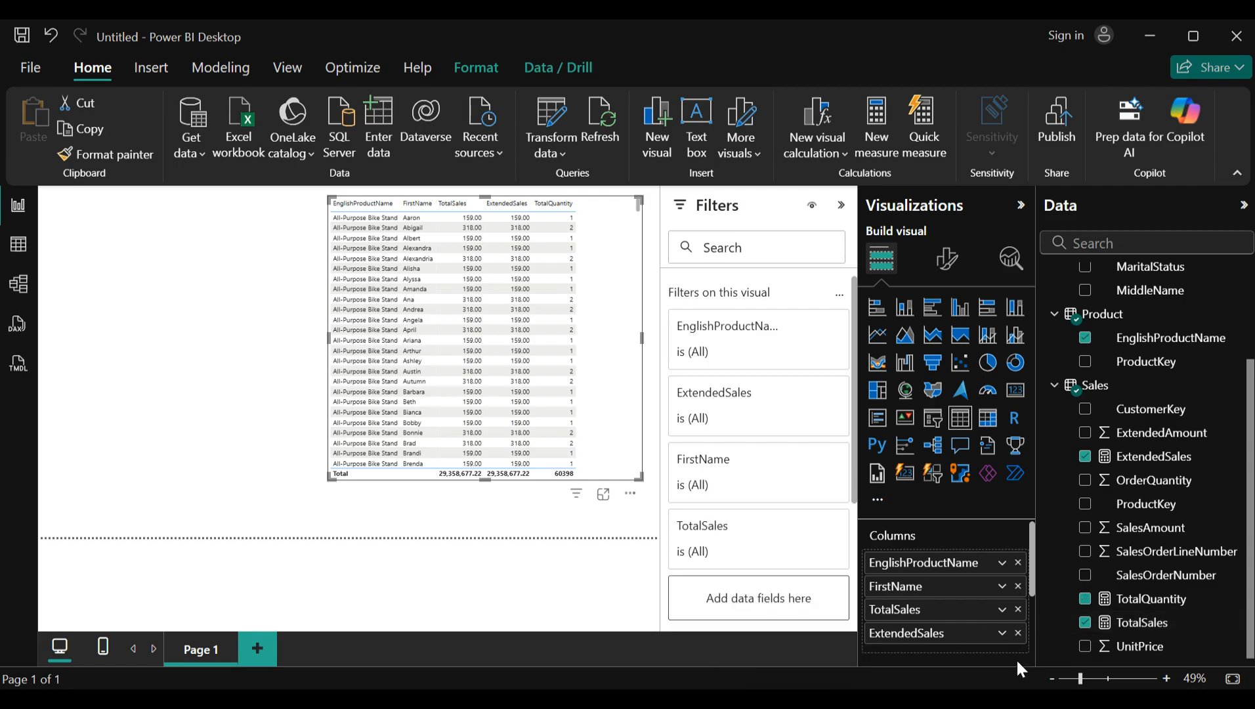
left_click_drag(1116, 599, 972, 548)
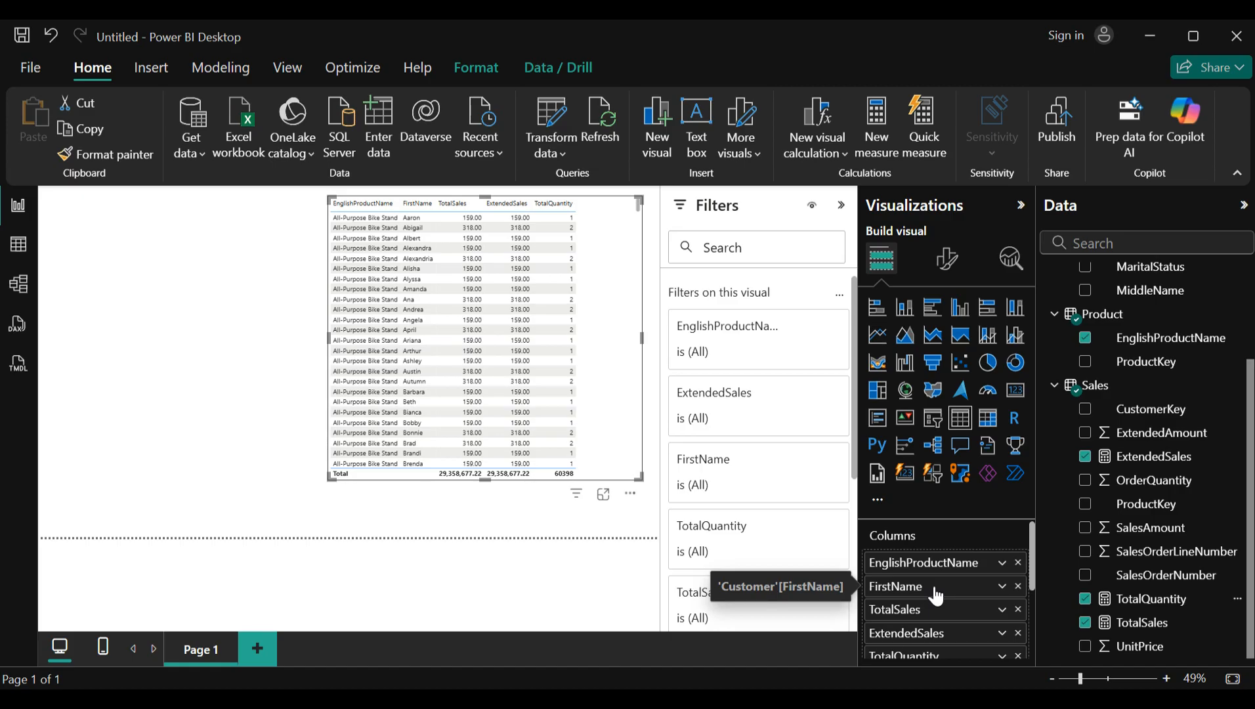
left_click(272, 367)
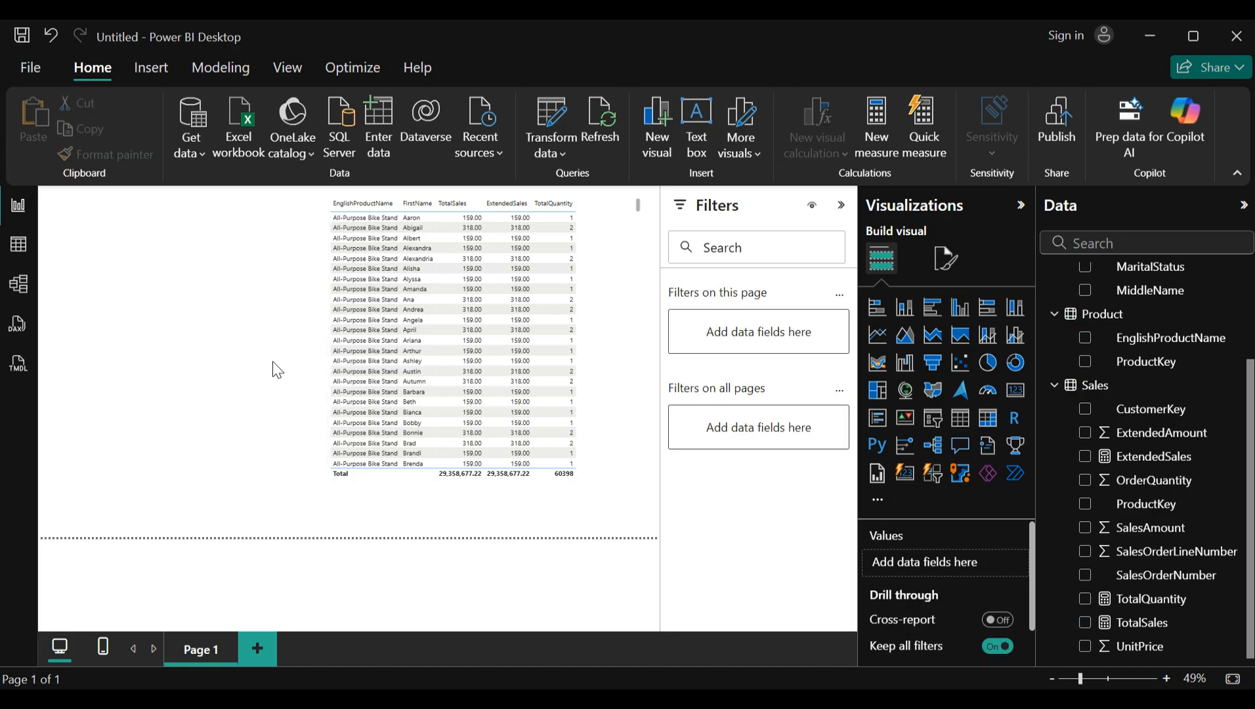
Start a new fields parameter and name it CategorySelector
left_click(225, 74)
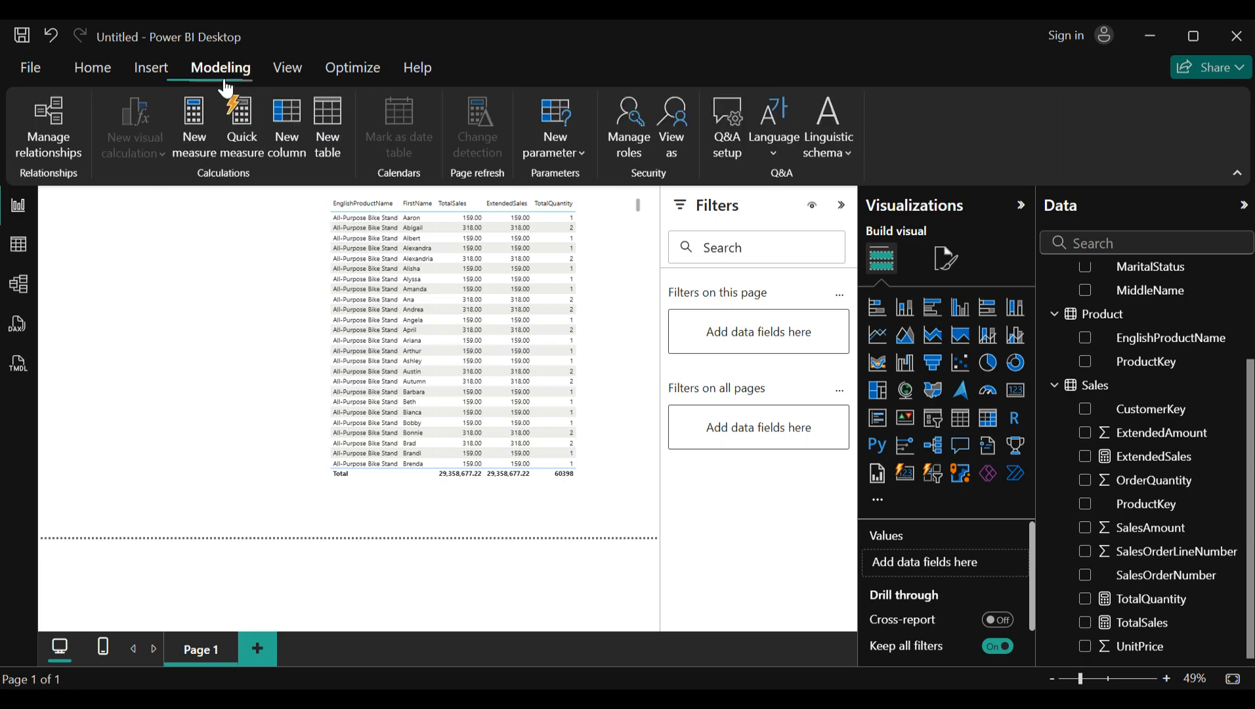
left_click(573, 165)
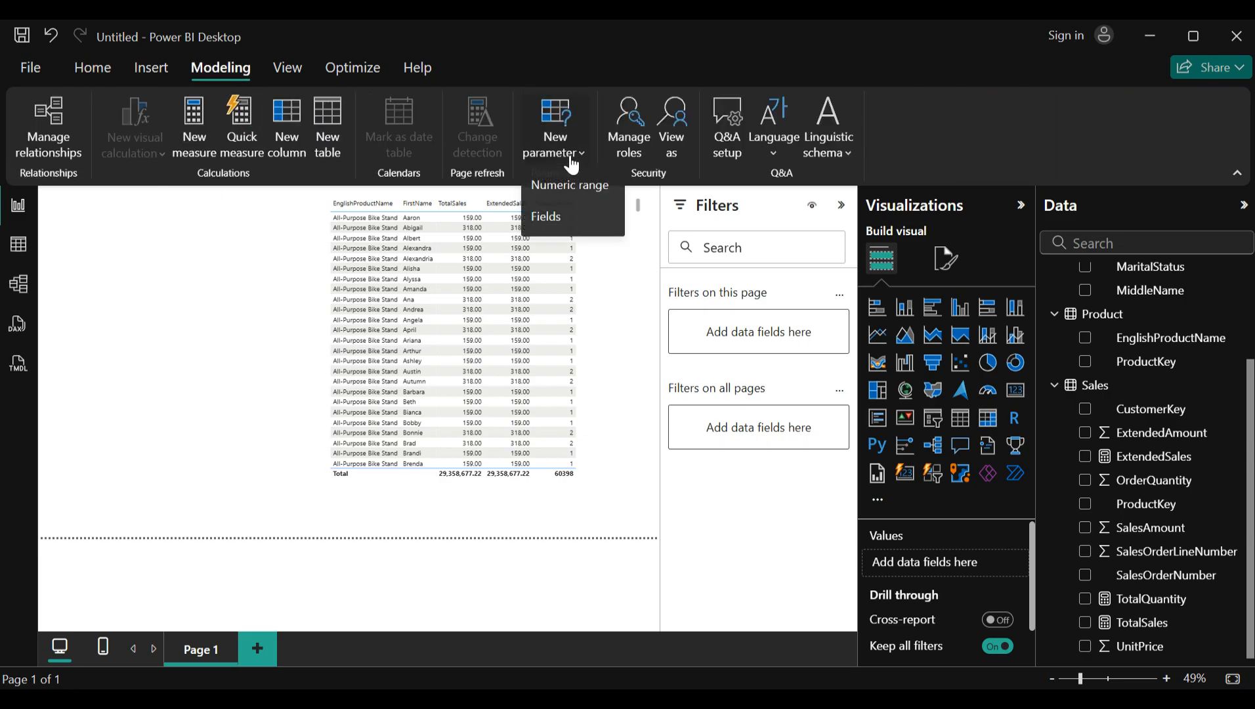
left_click(557, 224)
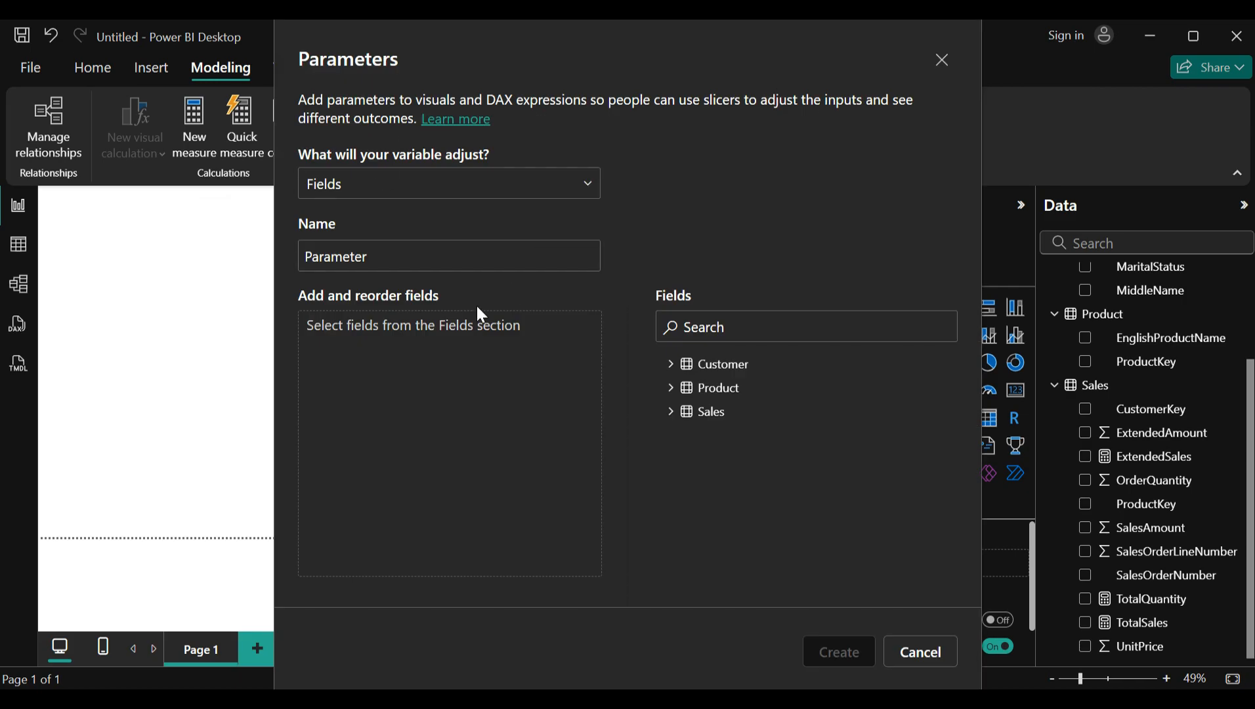
left_click(466, 264)
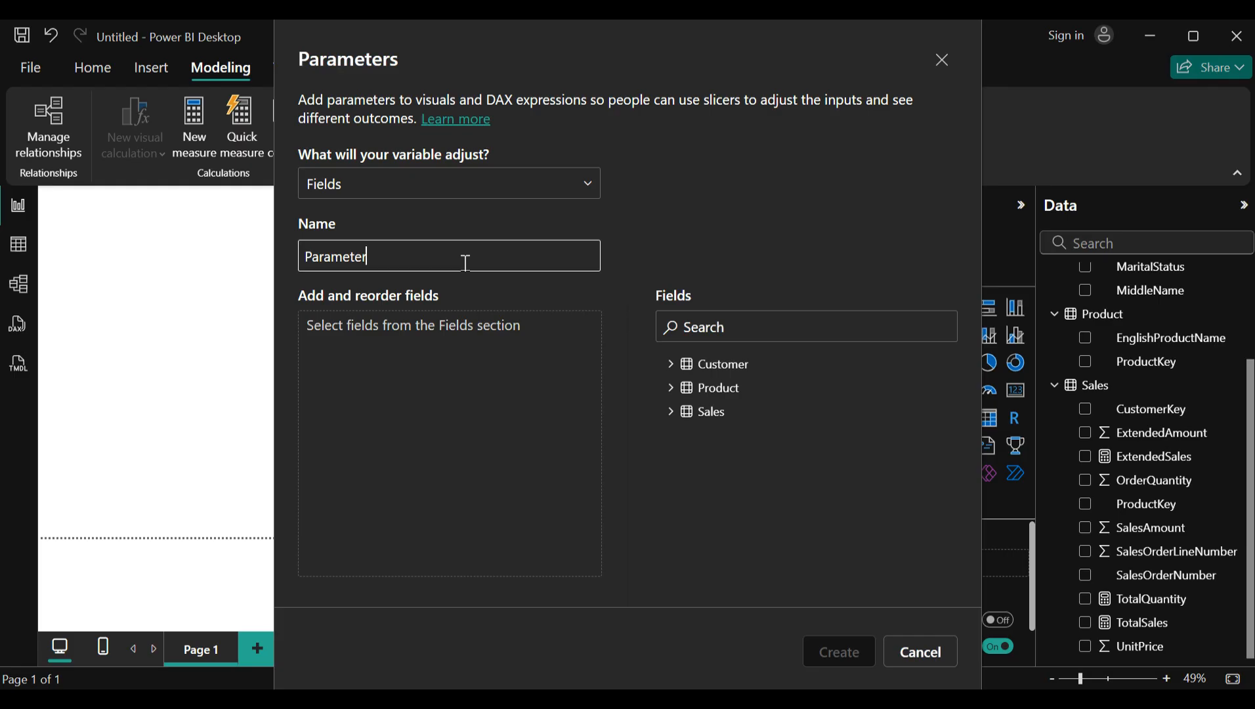
key("ctrl+a")
type("CategorySelector")
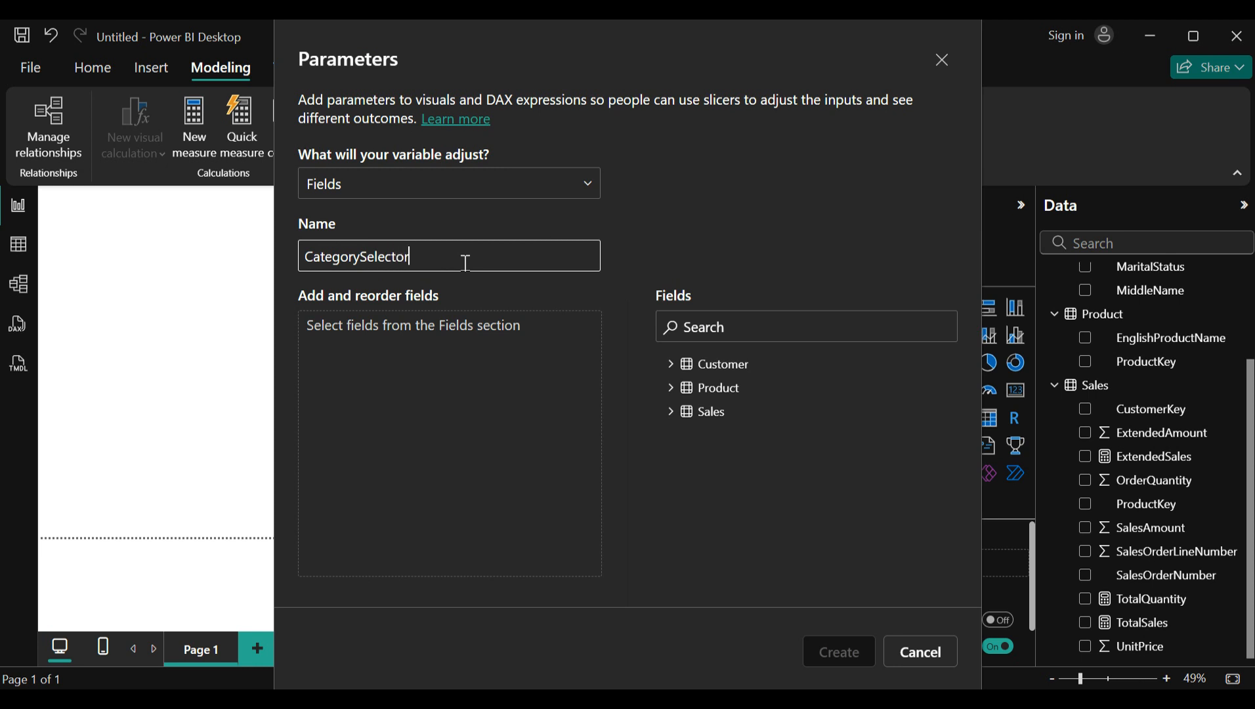
Add EnglishProductName and FirstName to the CategorySelector parameter and create it with a slicer on the page
left_click(453, 402)
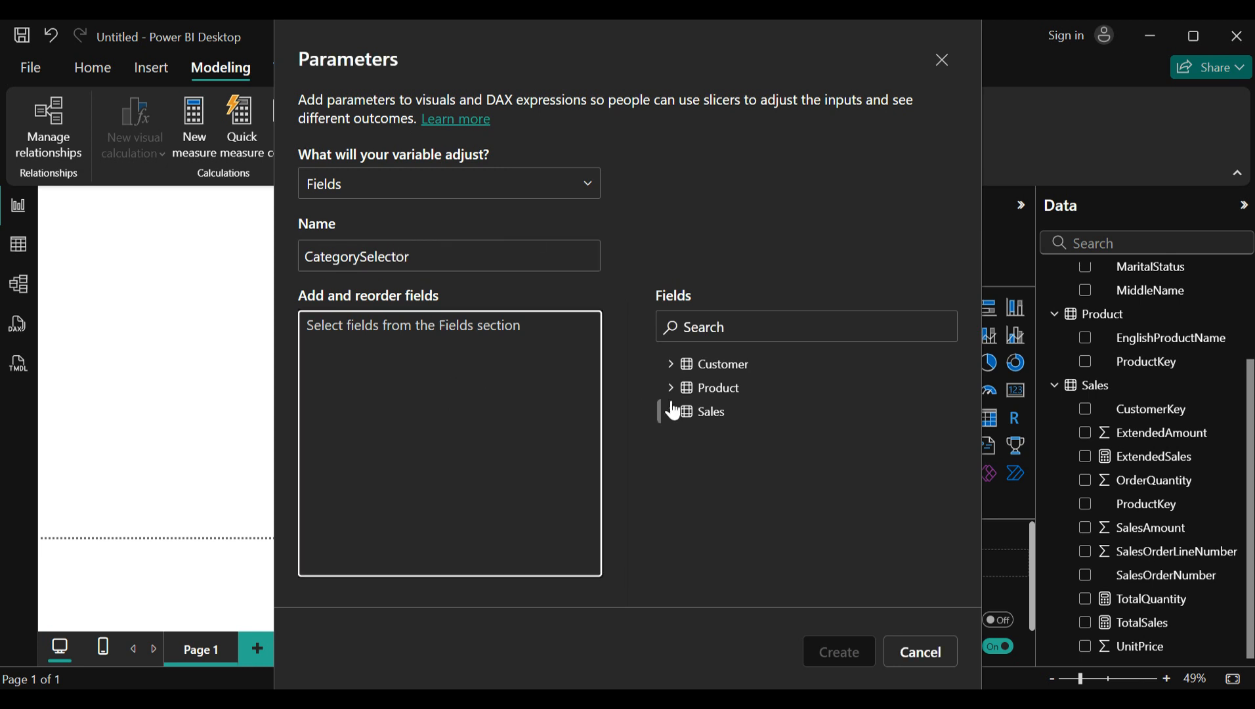
left_click(670, 364)
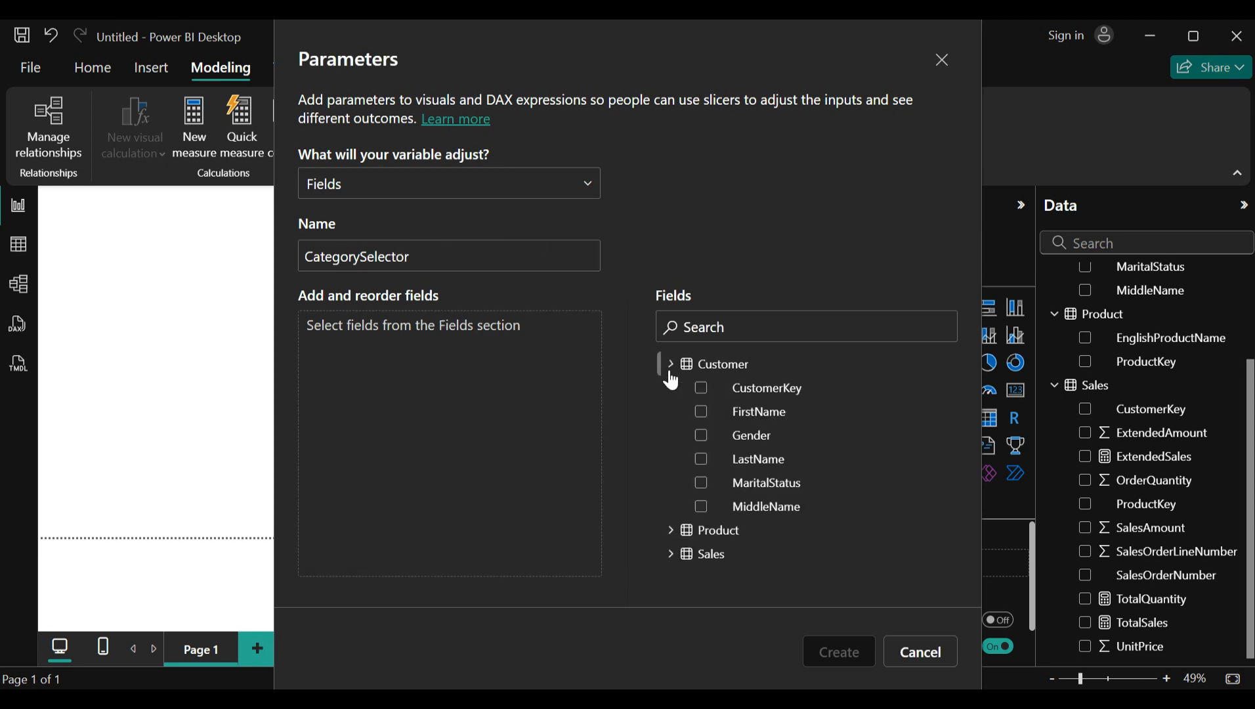
left_click(670, 530)
left_click(703, 554)
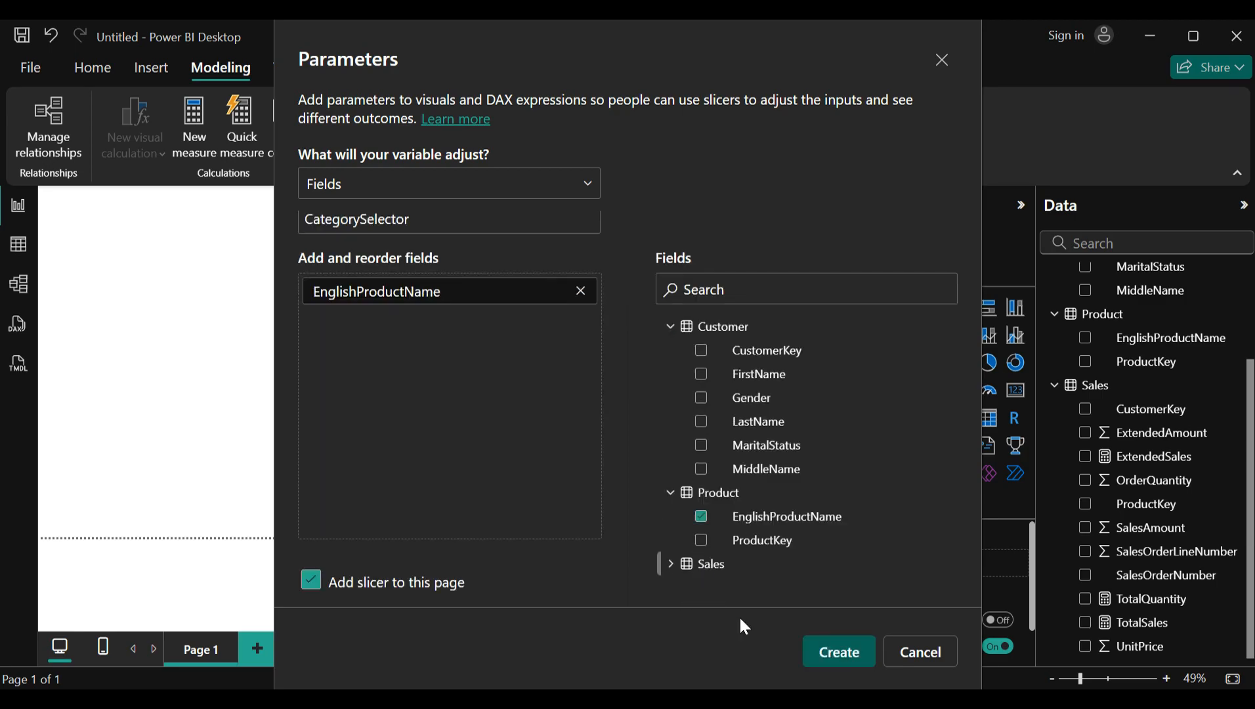
left_click(701, 376)
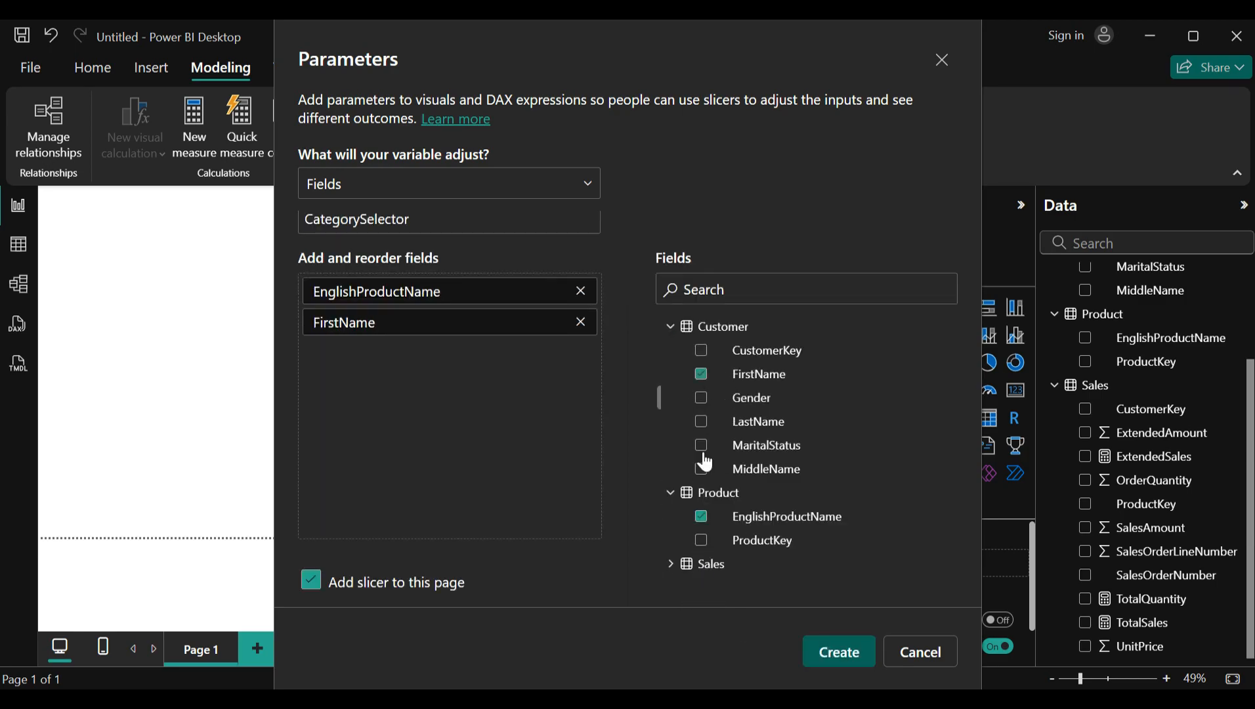
left_click(839, 654)
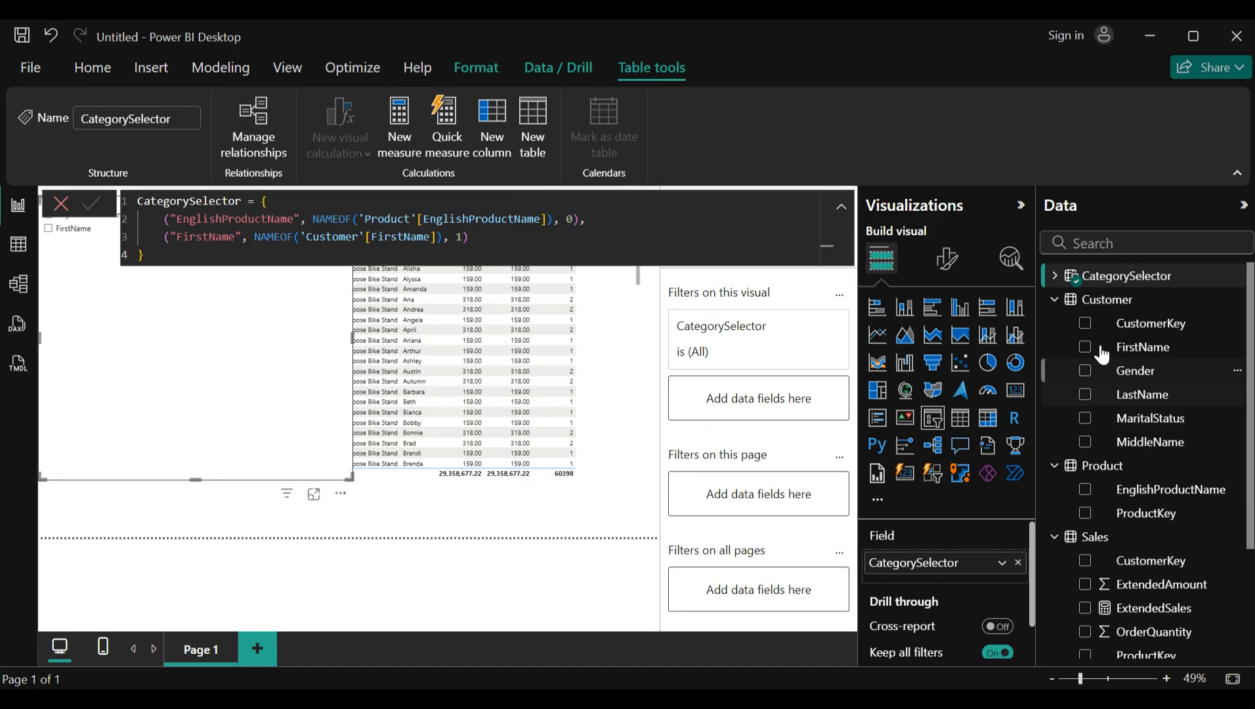
Collapse the Customer, Product and Sales tables in the model's field list
left_click(1055, 300)
left_click(1055, 323)
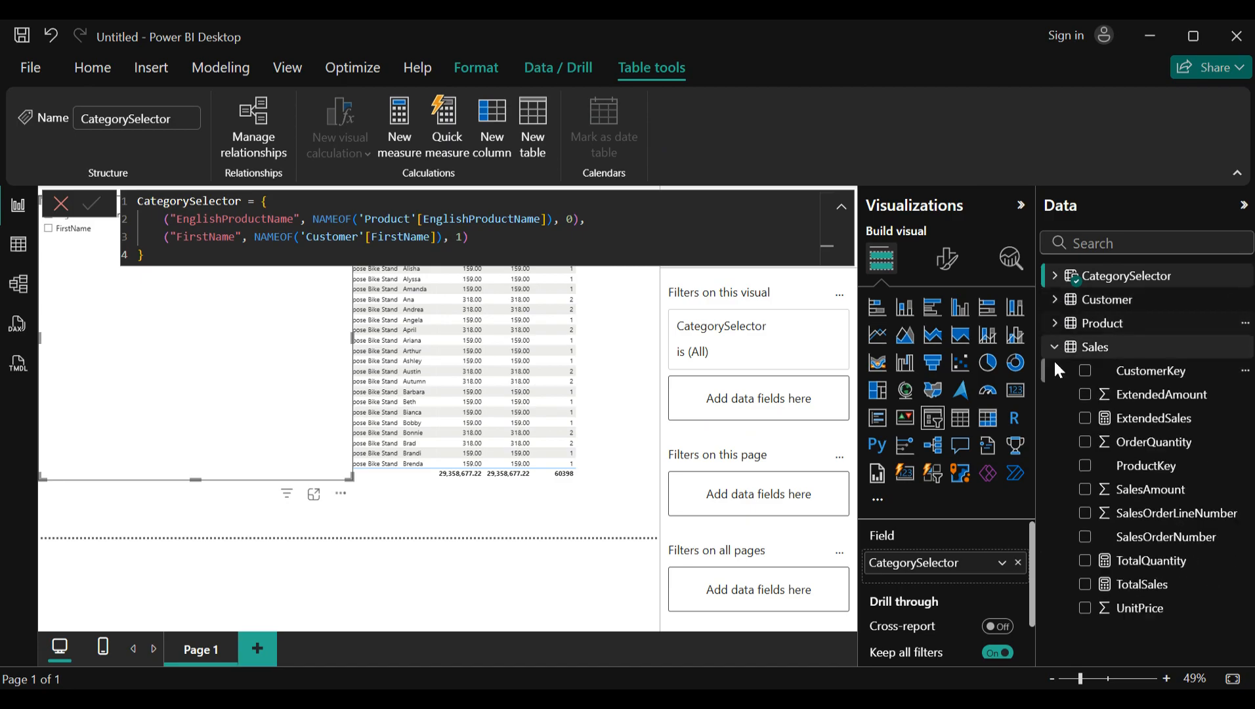
left_click(1054, 347)
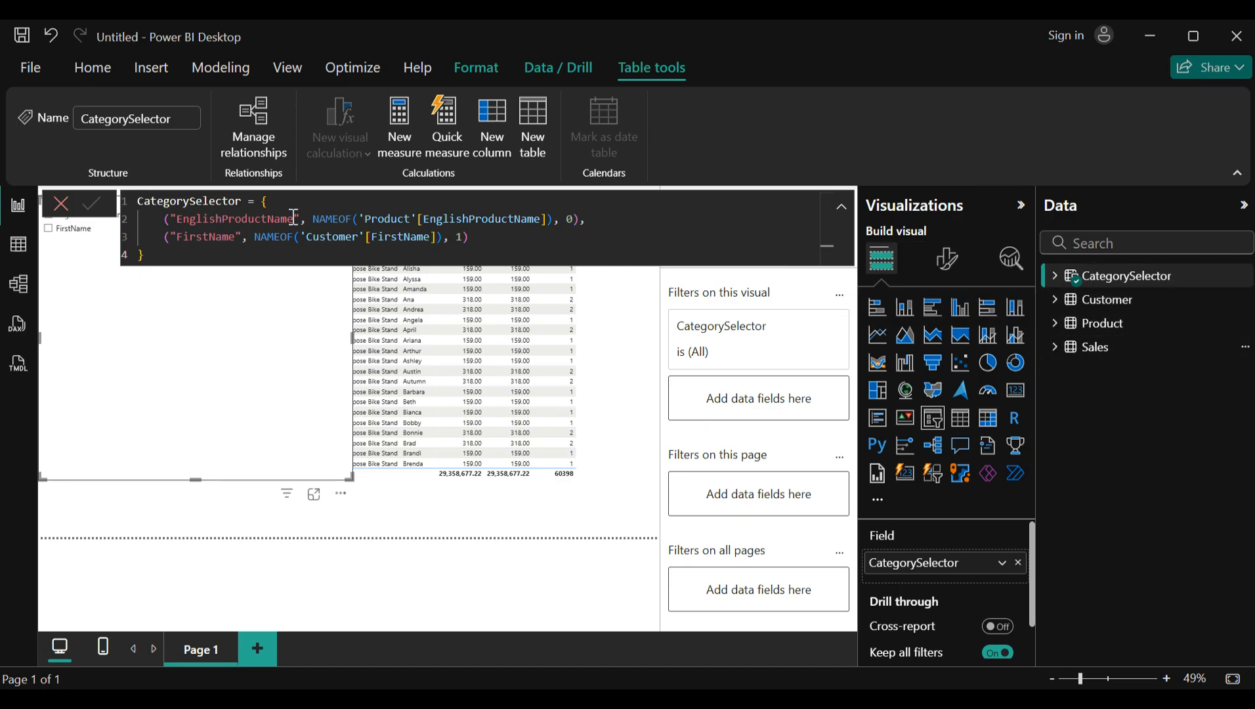
Shrink the CategorySelector slicer and place it in the empty area beside the table, clear of the formula
left_click_drag(348, 475, 160, 279)
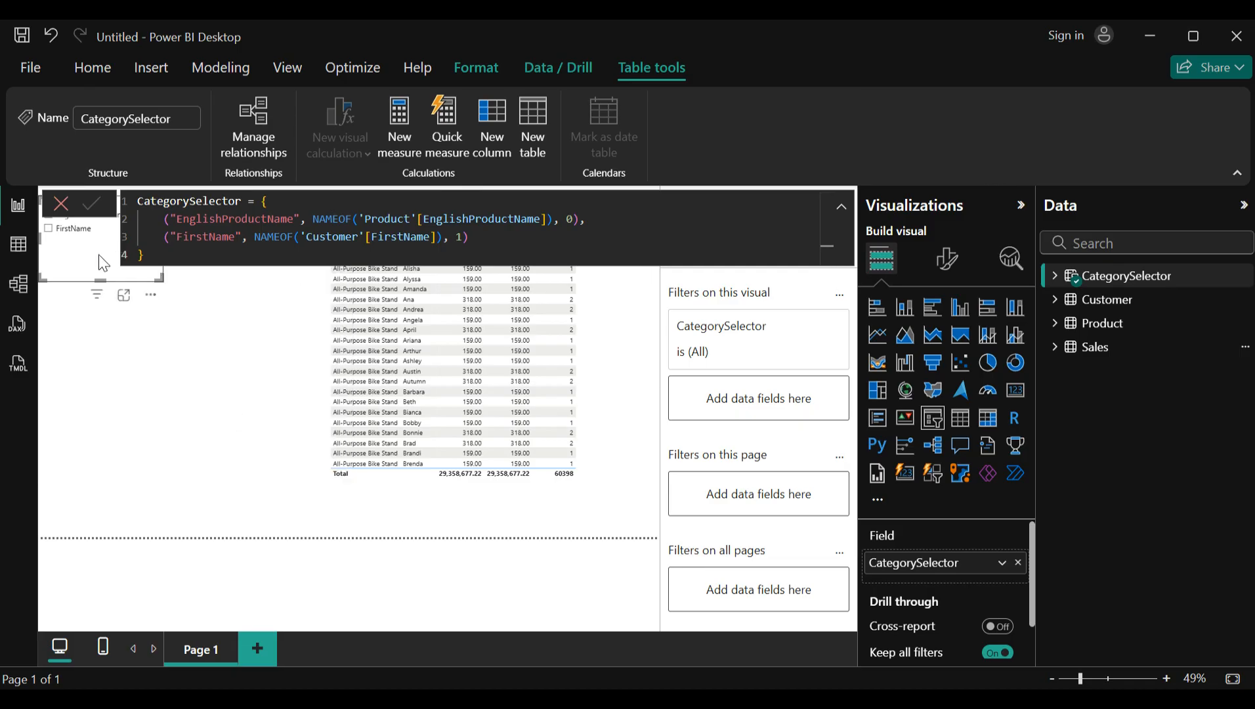
left_click(87, 275)
left_click_drag(98, 271, 117, 312)
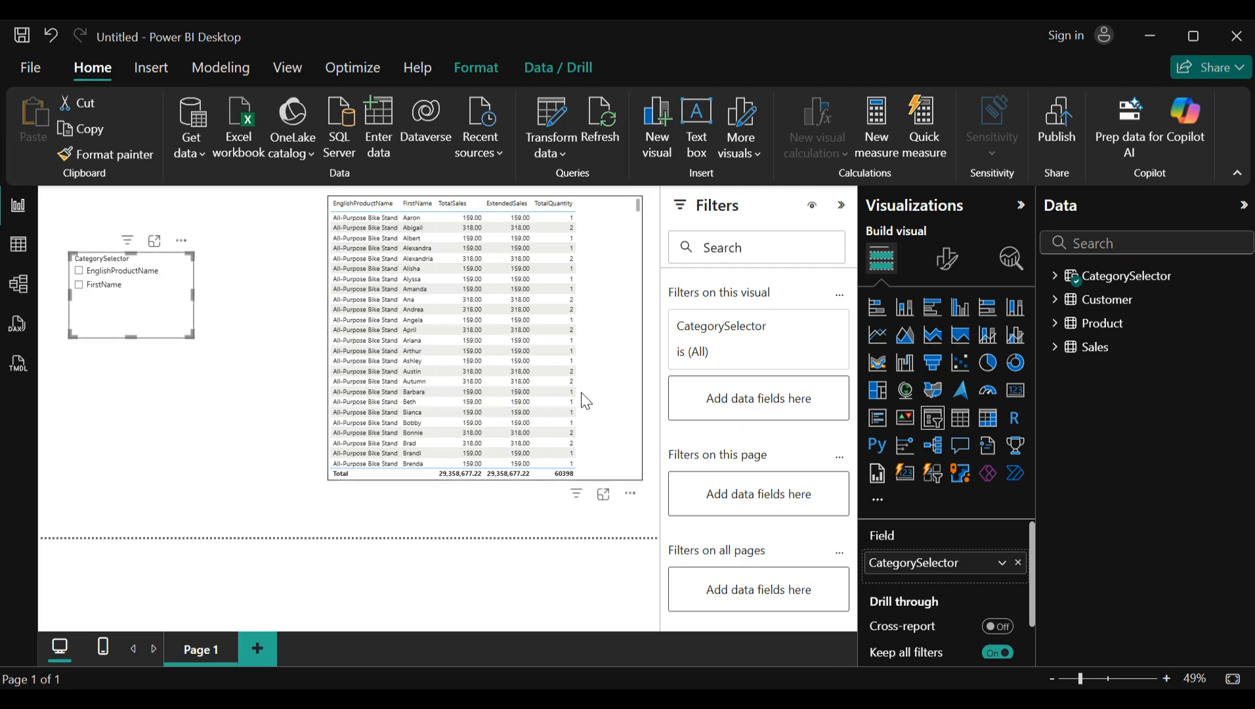
Replace the table visual's EnglishProductName and FirstName columns with the CategorySelector parameter, placed before TotalSales
left_click(598, 401)
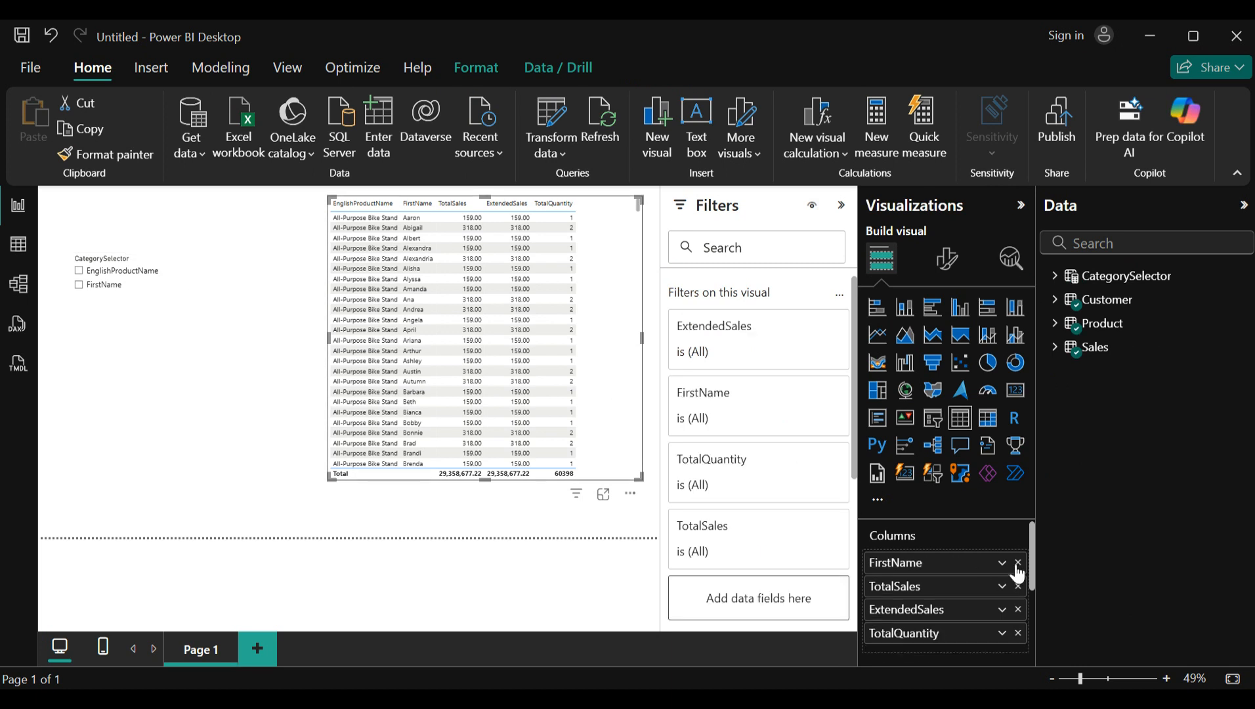
left_click(1018, 571)
left_click(1018, 572)
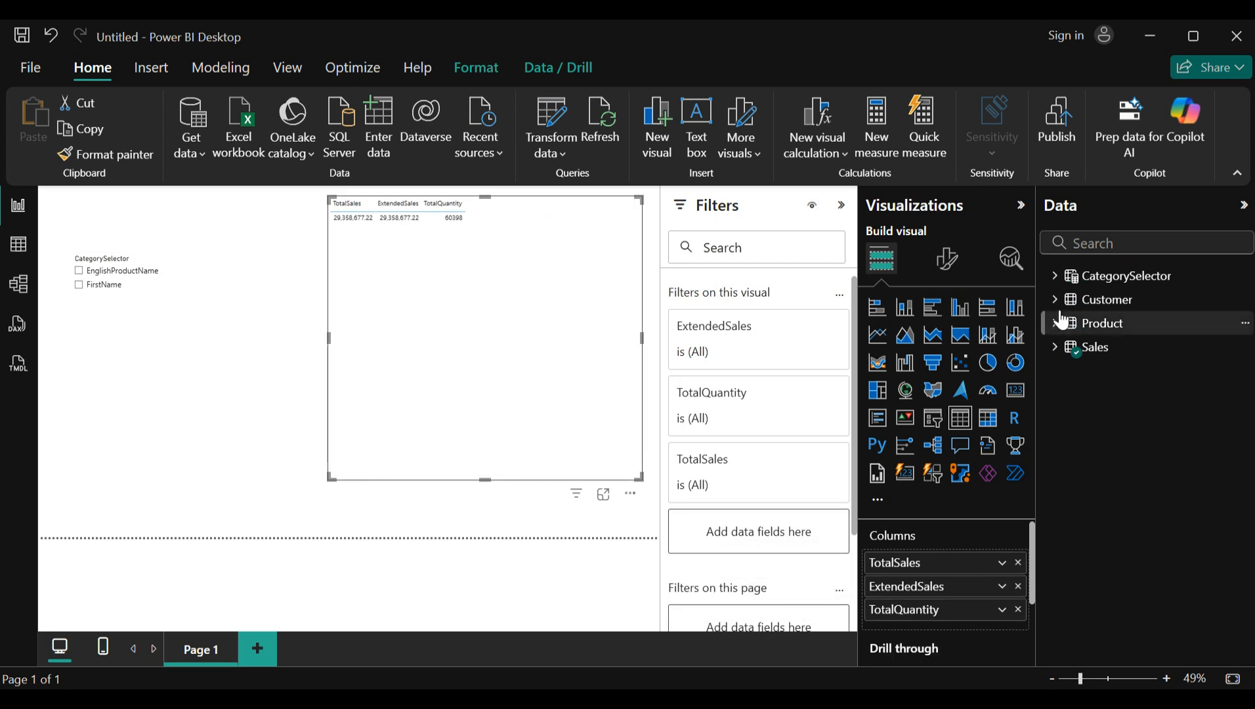
left_click(1054, 276)
left_click_drag(1123, 309, 941, 564)
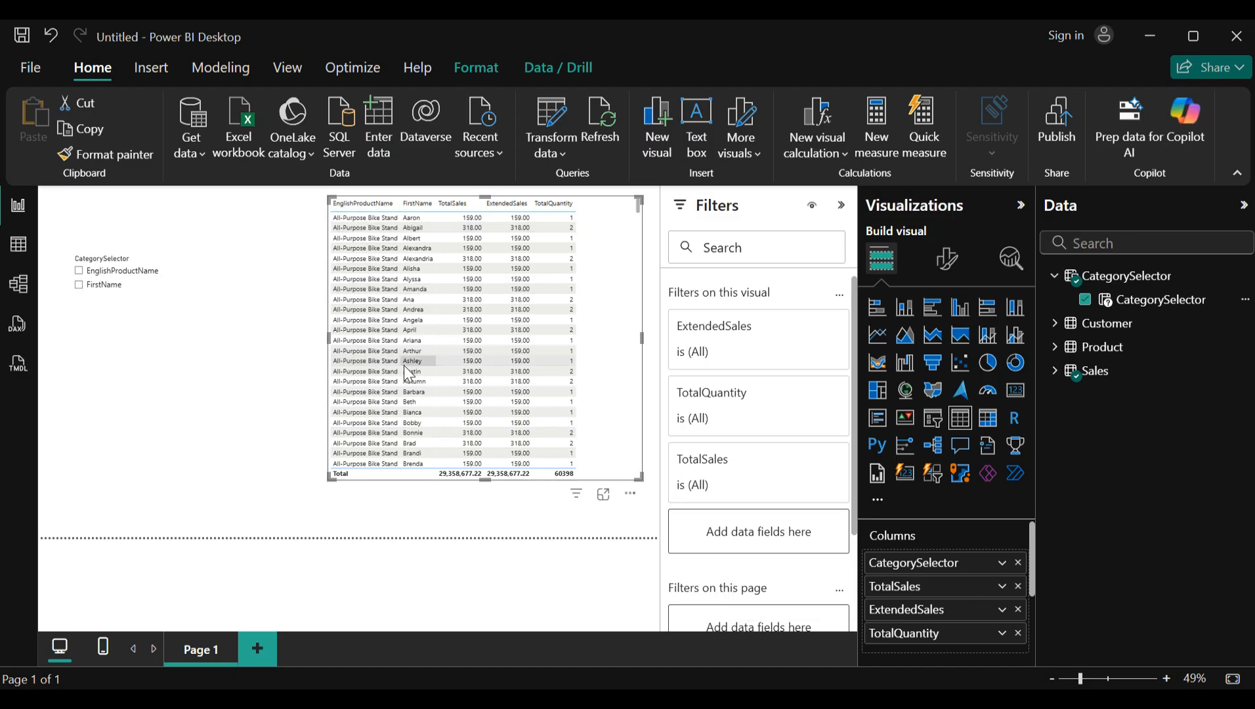
Test the slicer by selecting FirstName and clearing it, and look through the table's rows
left_click(139, 322)
left_click(113, 289)
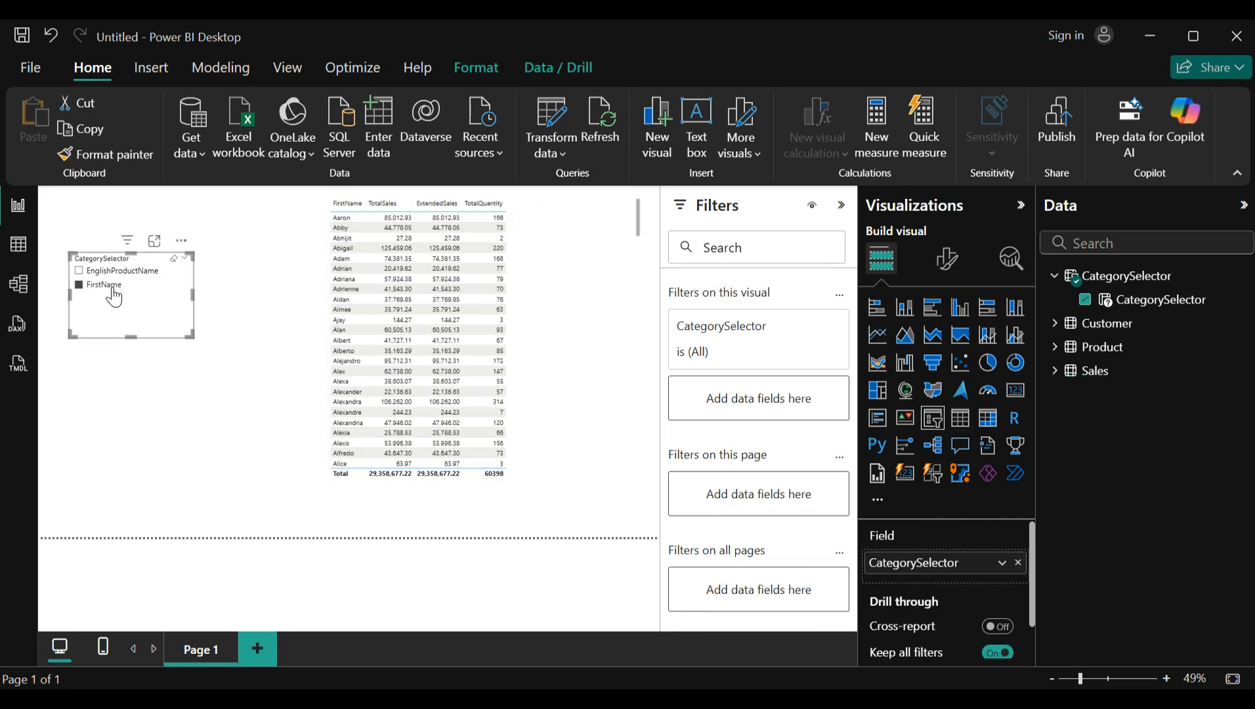
left_click(113, 289)
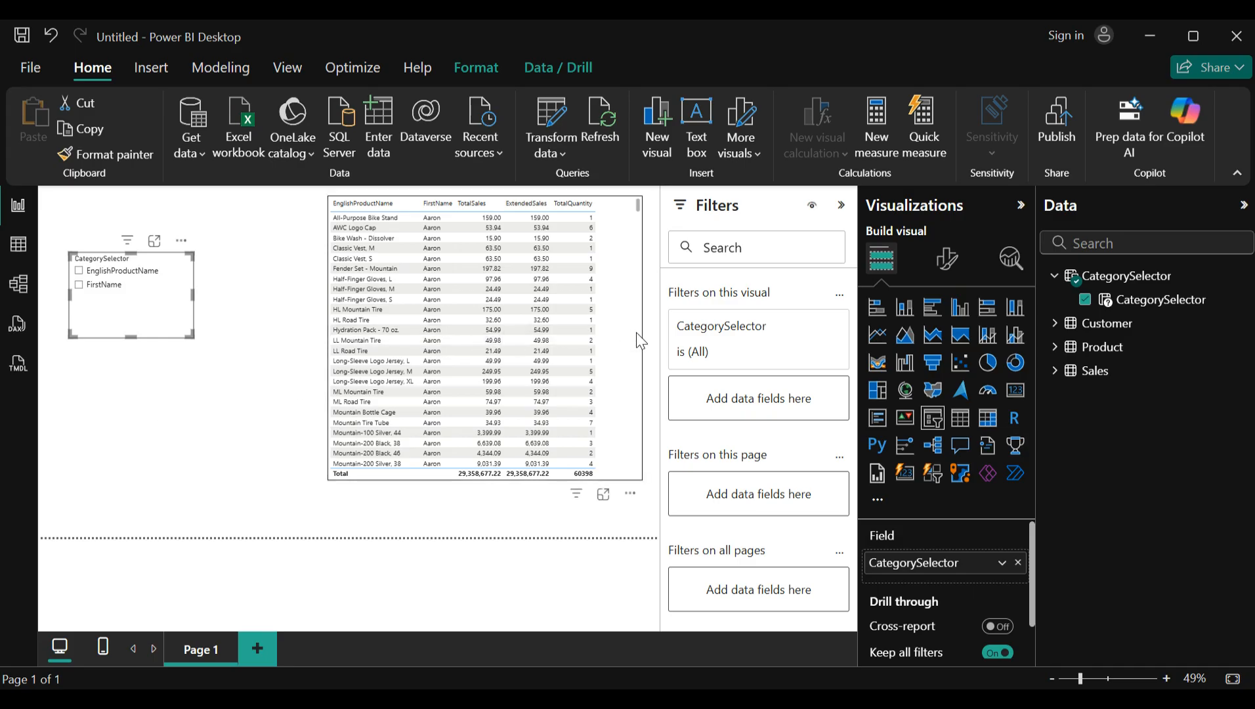
scroll(607, 332, "down", 5)
left_click(620, 369)
scroll(622, 276, "up", 5)
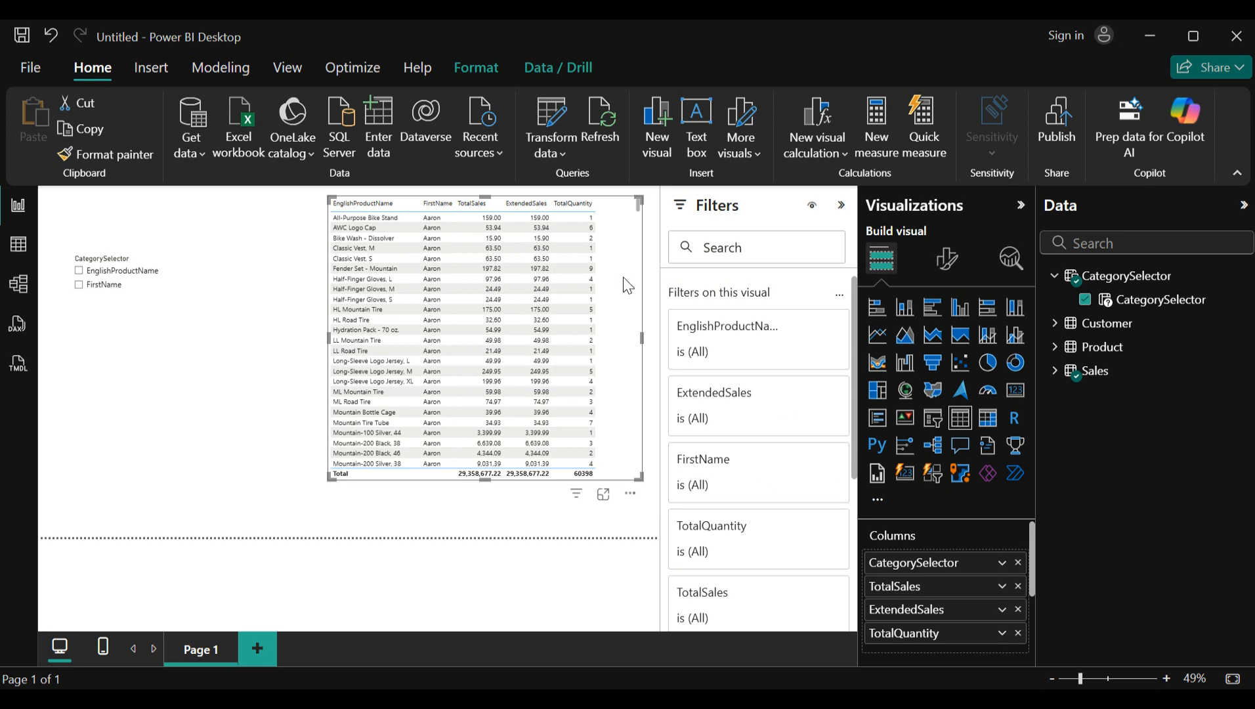
Duplicate the FirstName entry in the CategorySelector formula as a third, comma-separated line
left_click(1163, 300)
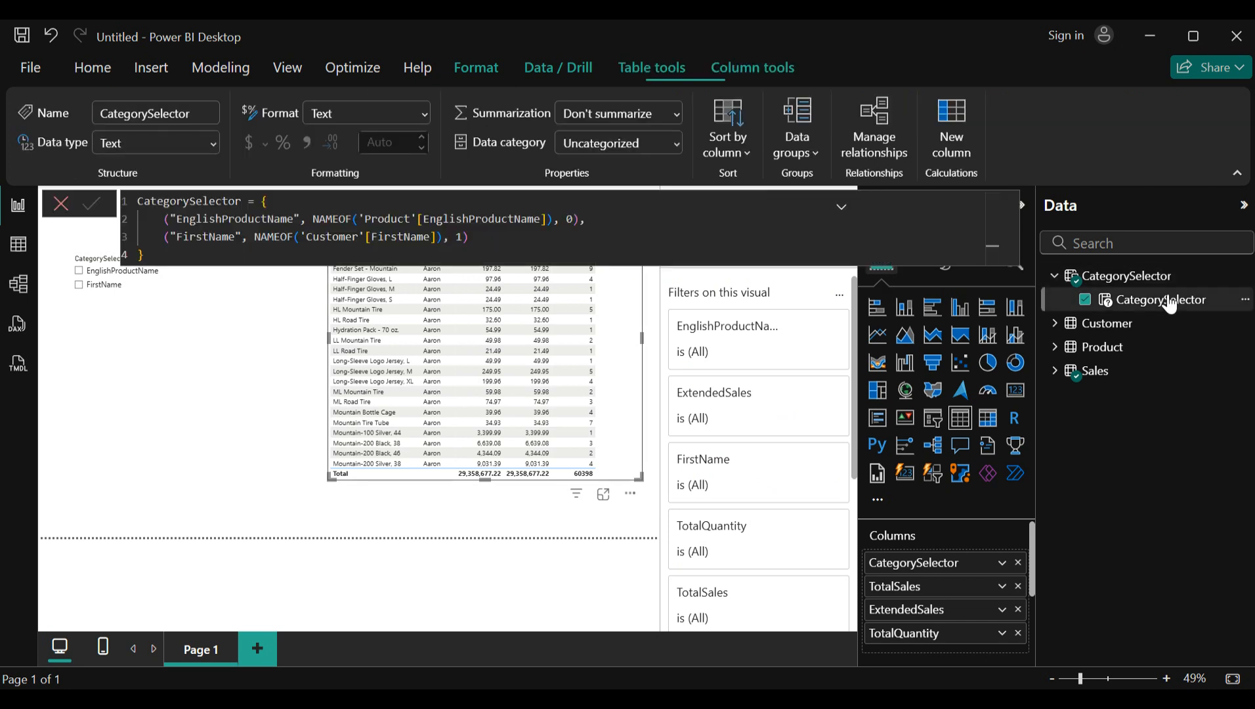
left_click(503, 235)
key("shift+Home")
key("ctrl+c")
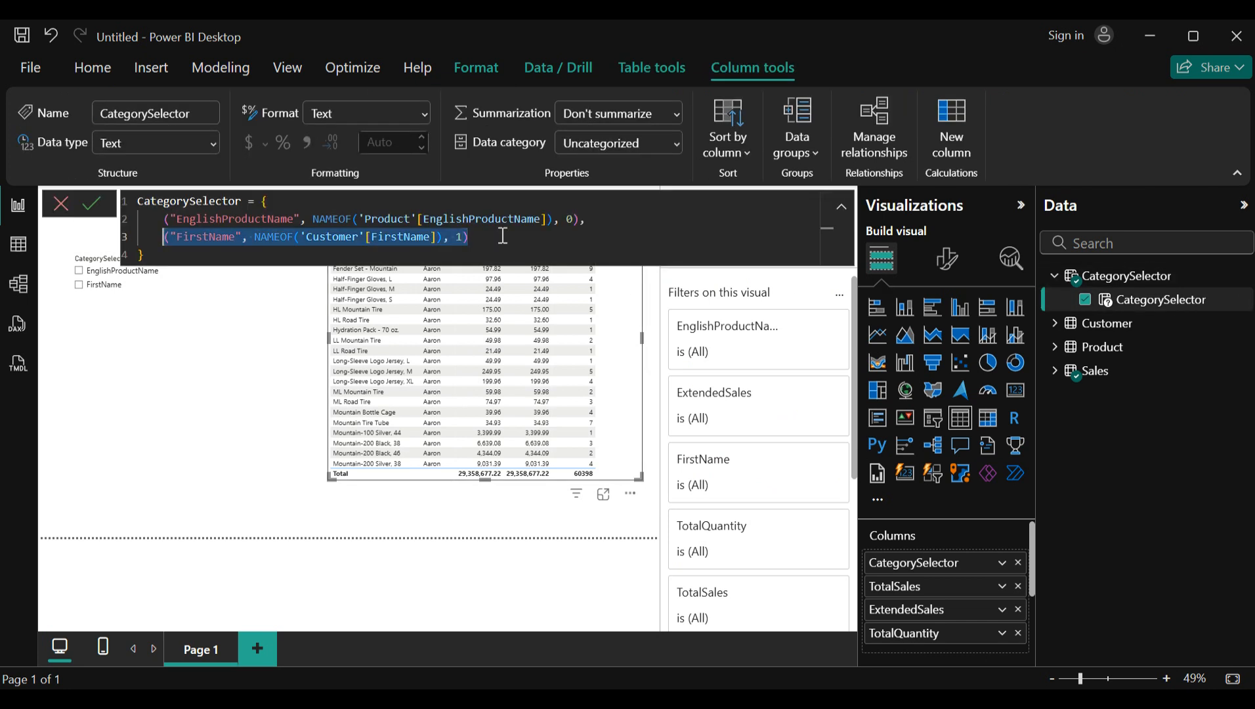
key("End")
type(",")
key("shift+Return")
key("ctrl+v")
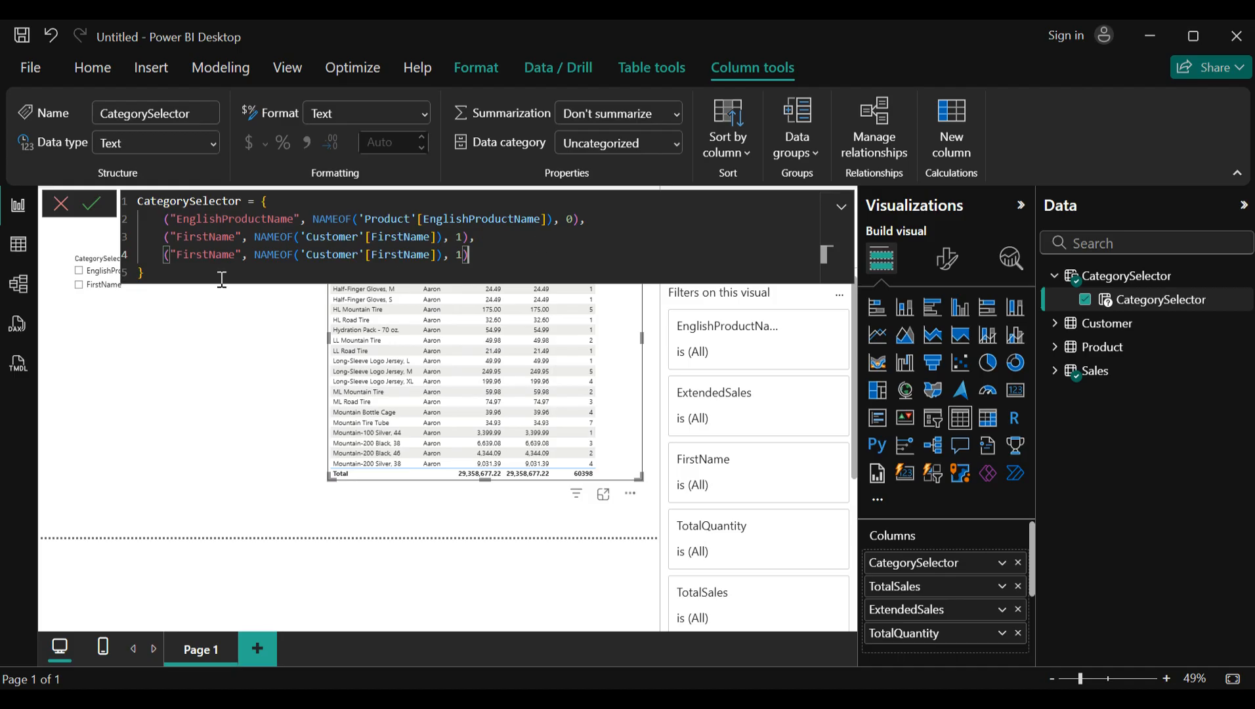
Change the copied entry to "Gender" referencing 'Customer'[Gender] with order 2, and commit the CategorySelector formula
double_click(216, 257)
type("Gender")
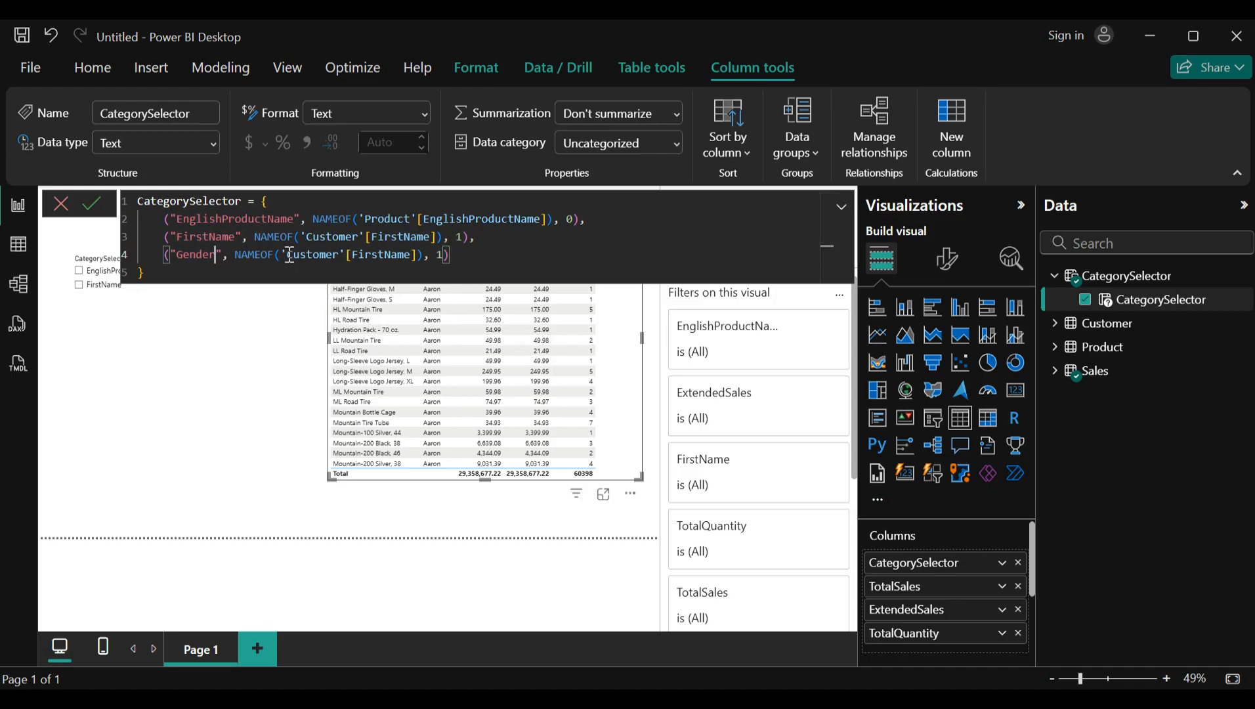
double_click(389, 257)
type("Gender")
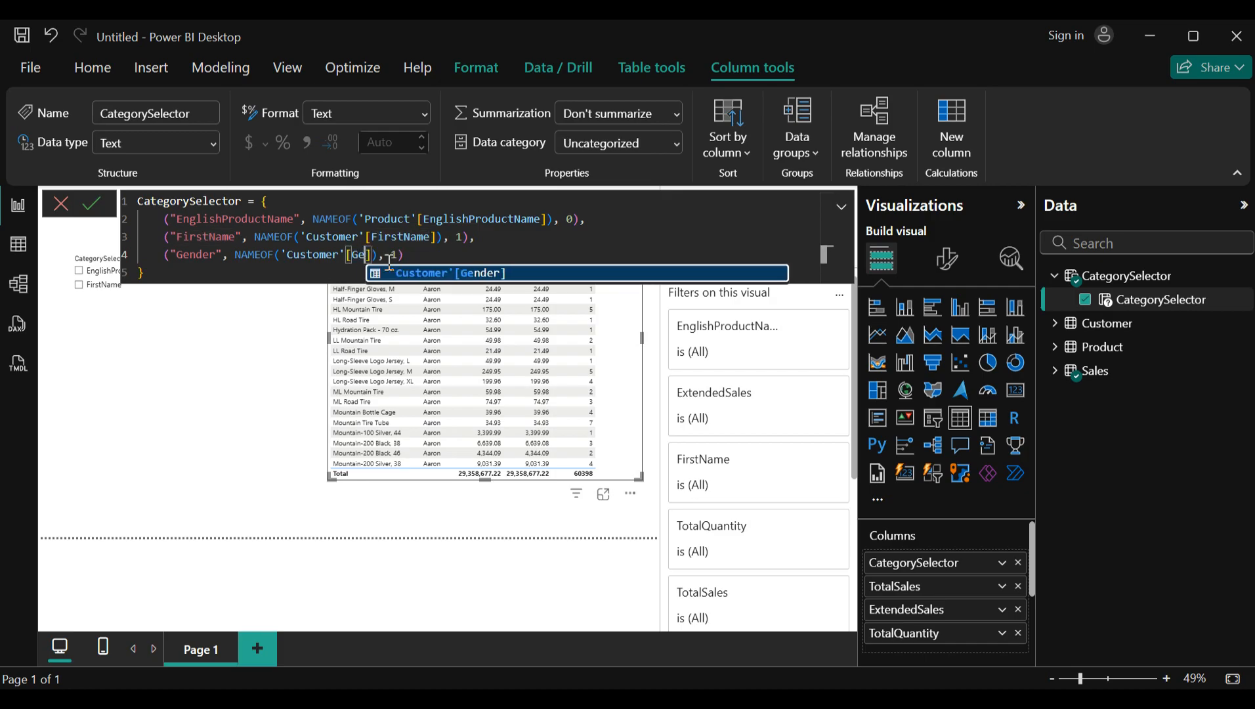
type(")")
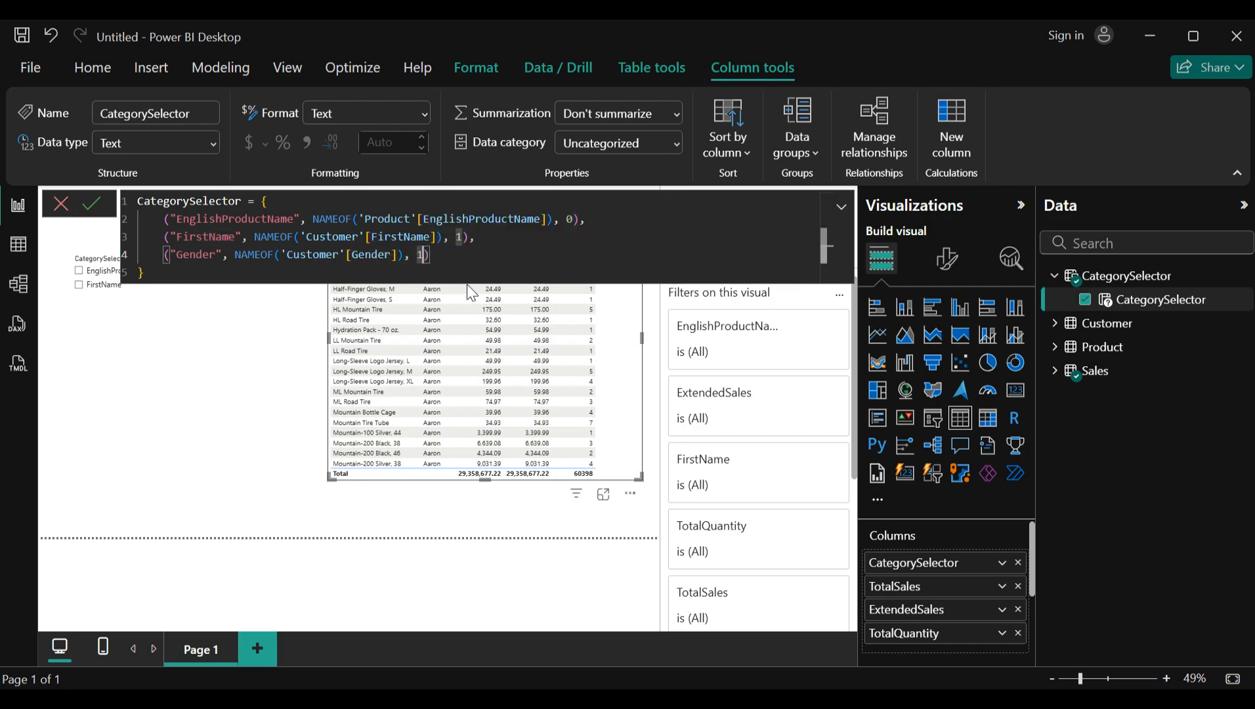
key("BackSpace")
type("2")
key("Return")
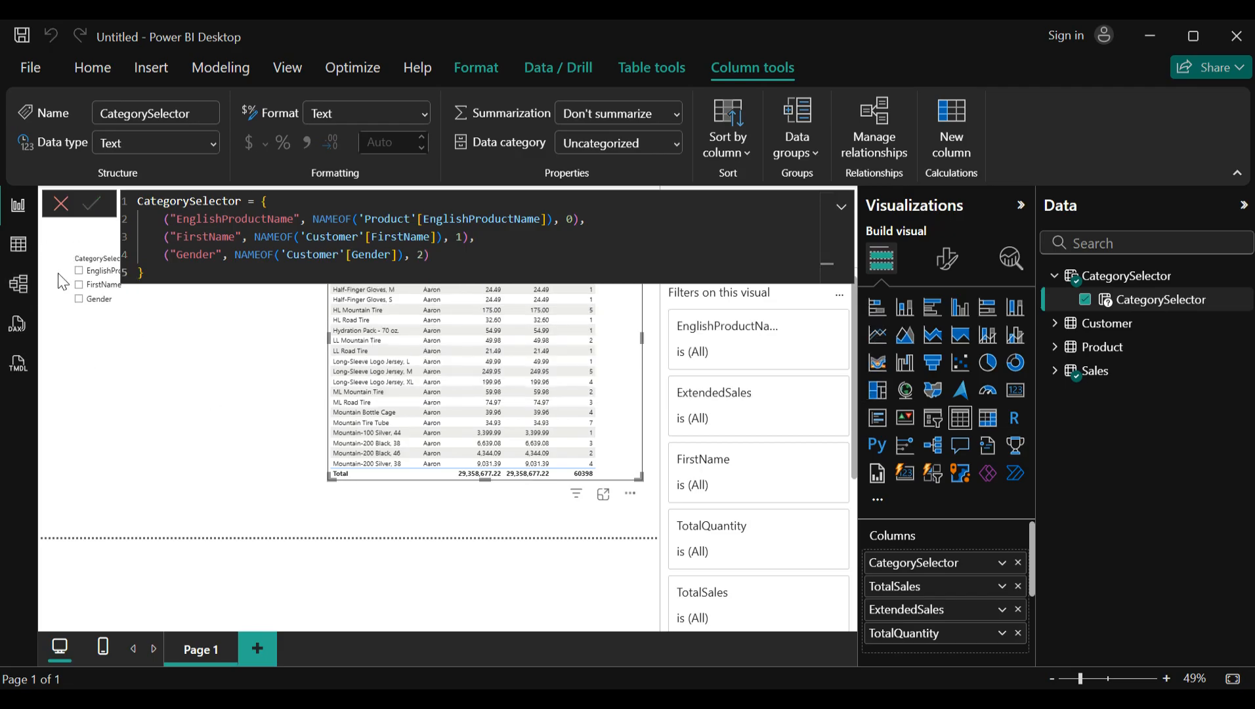
left_click(74, 269)
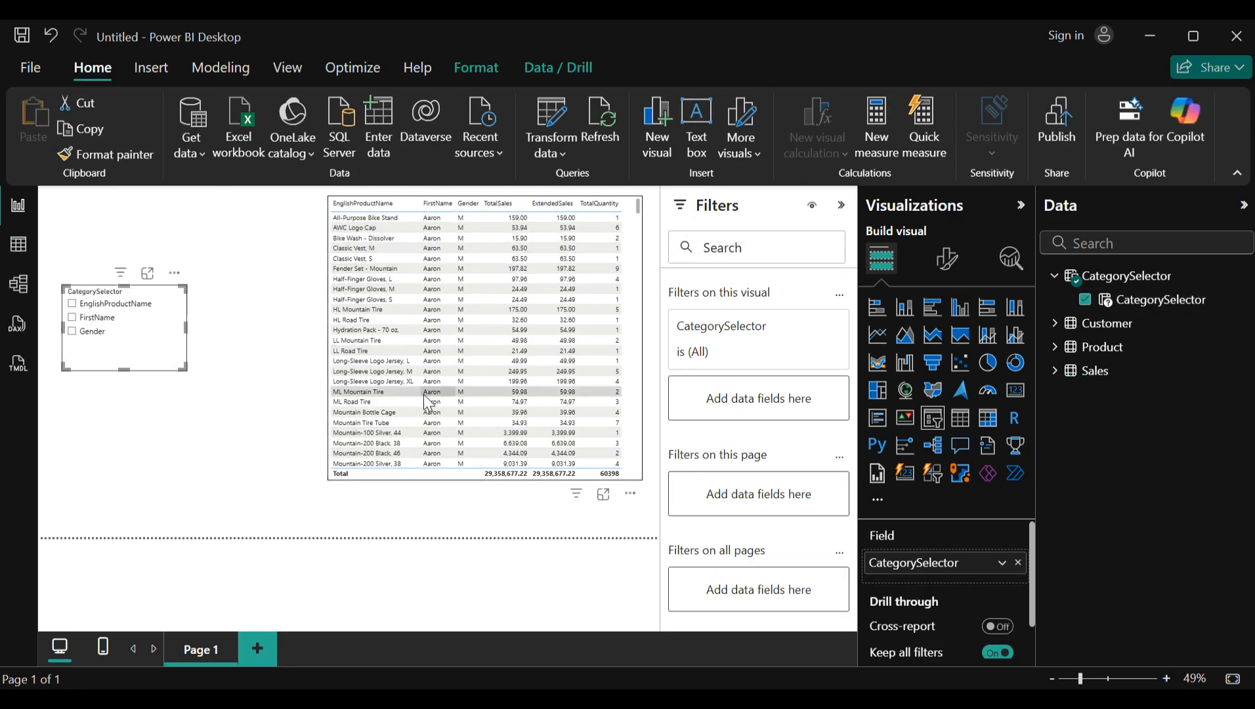
Convert the sales table visual to a matrix and widen it toward the CategorySelector slicer
left_click(634, 398)
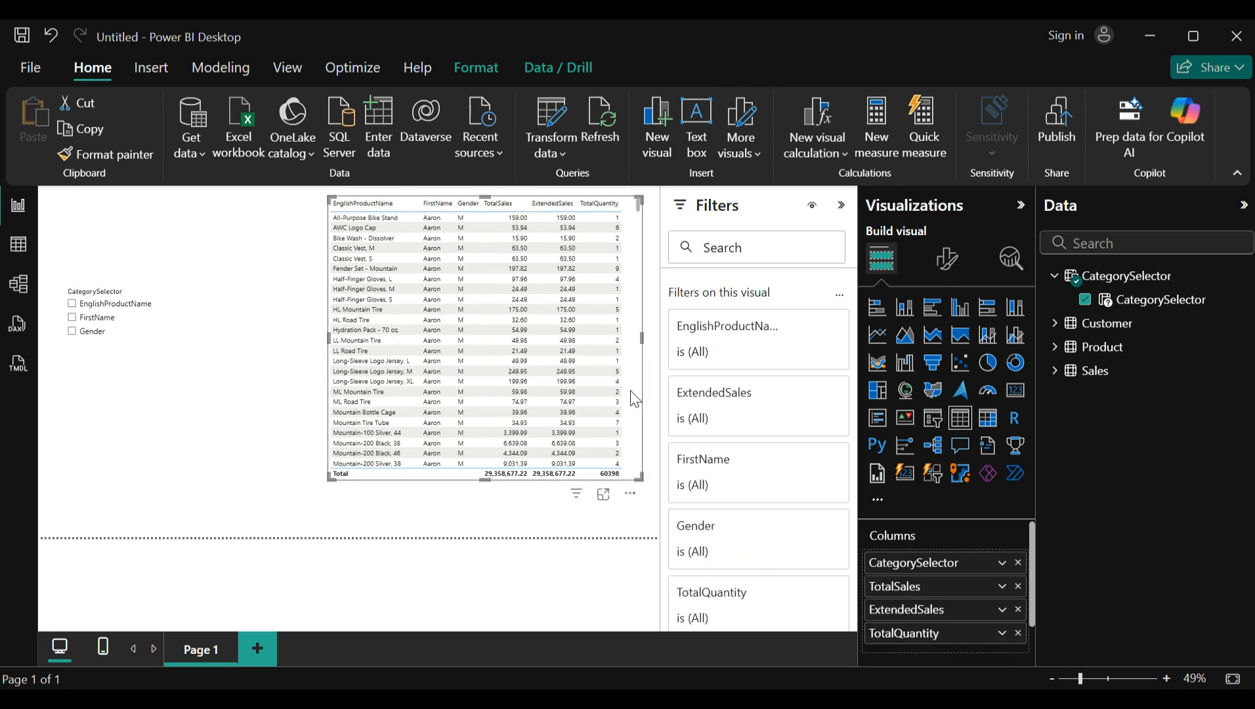
left_click(987, 423)
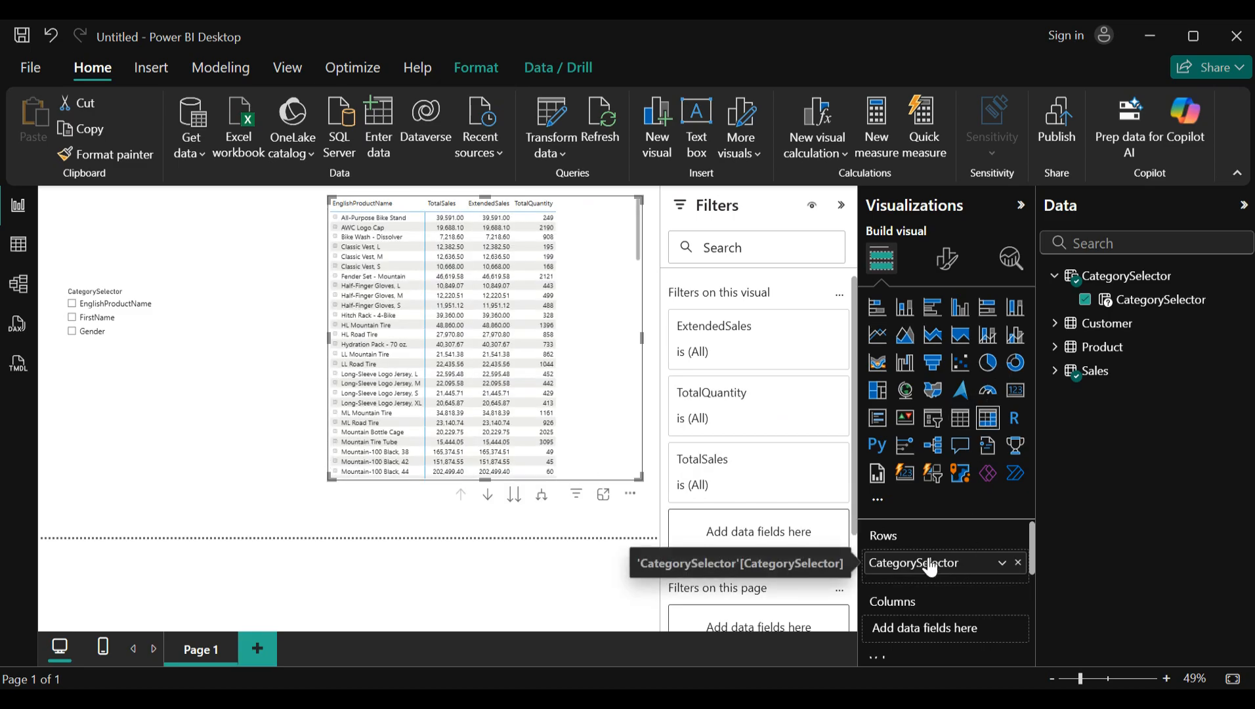
scroll(979, 574, "down", 2)
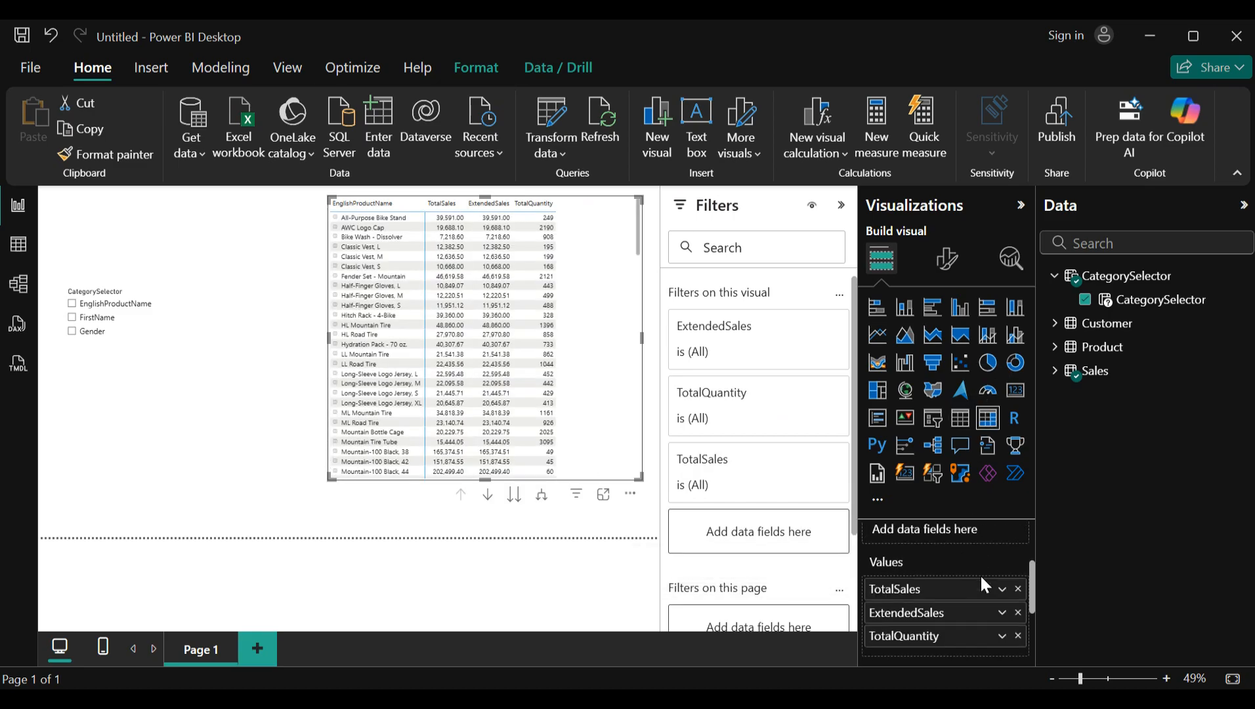
scroll(980, 574, "up", 2)
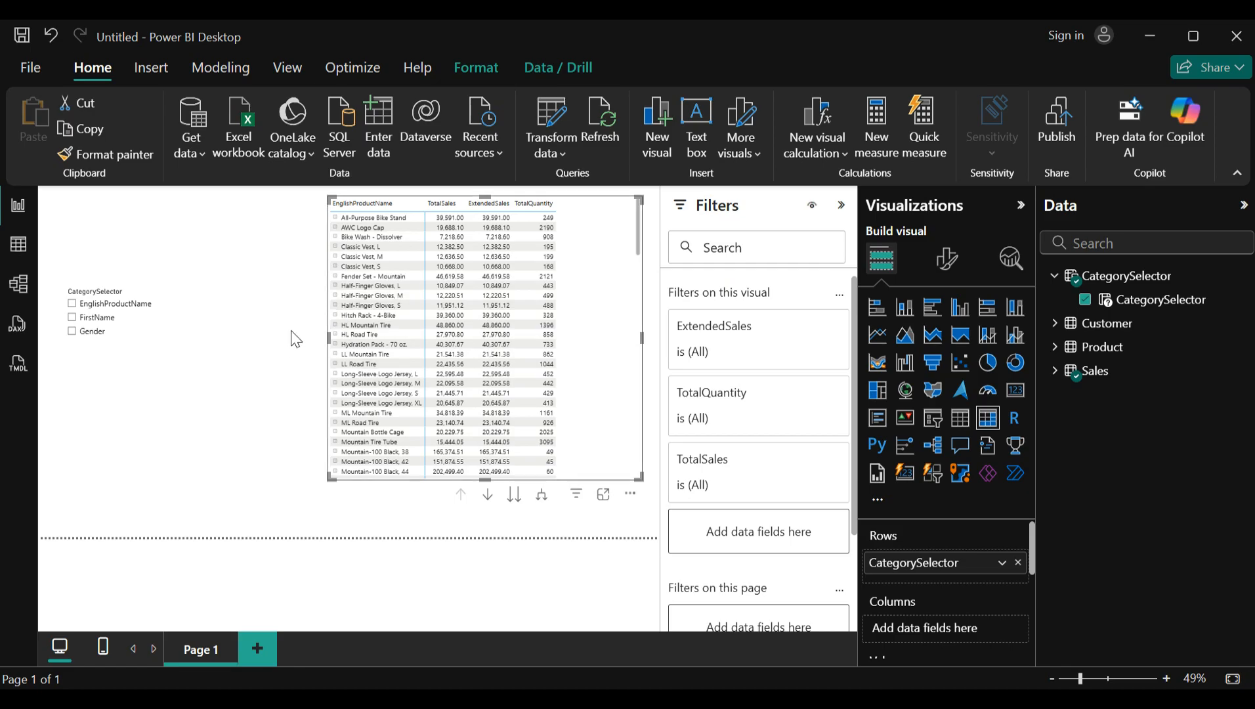
left_click_drag(328, 337, 239, 334)
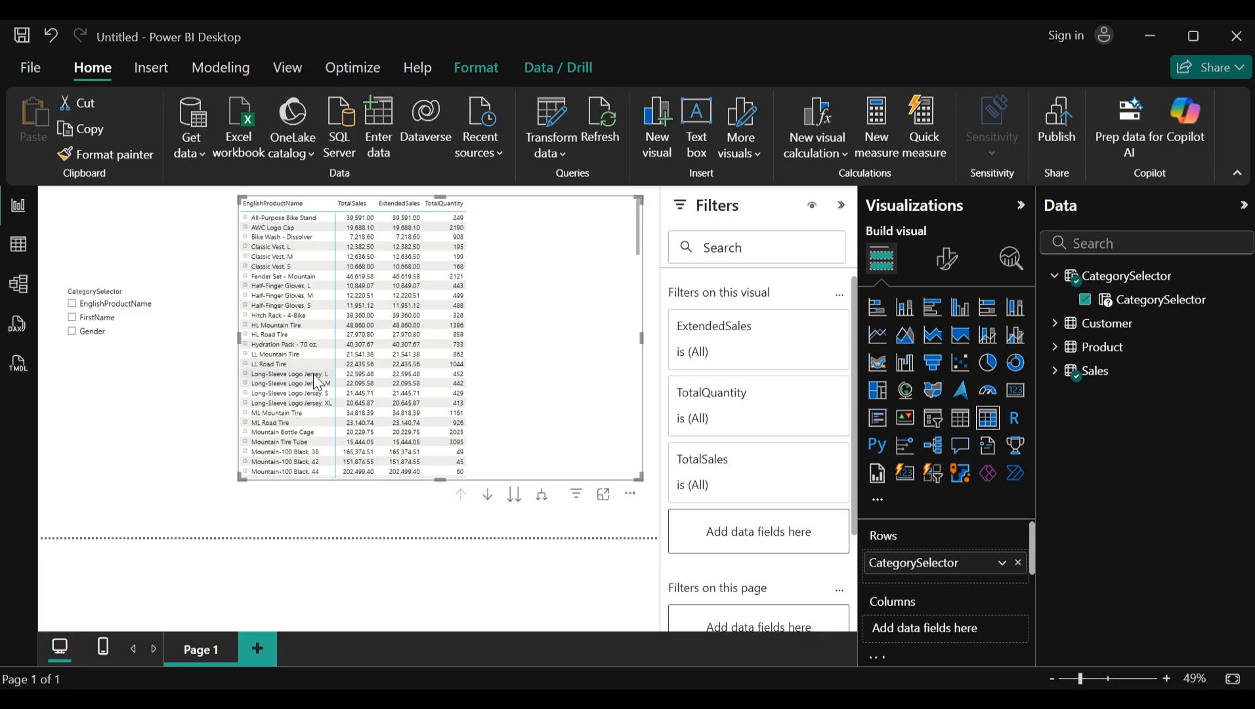
Choose the Tabular layout for the matrix and expand its row hierarchy down two levels
left_click(948, 258)
left_click(936, 407)
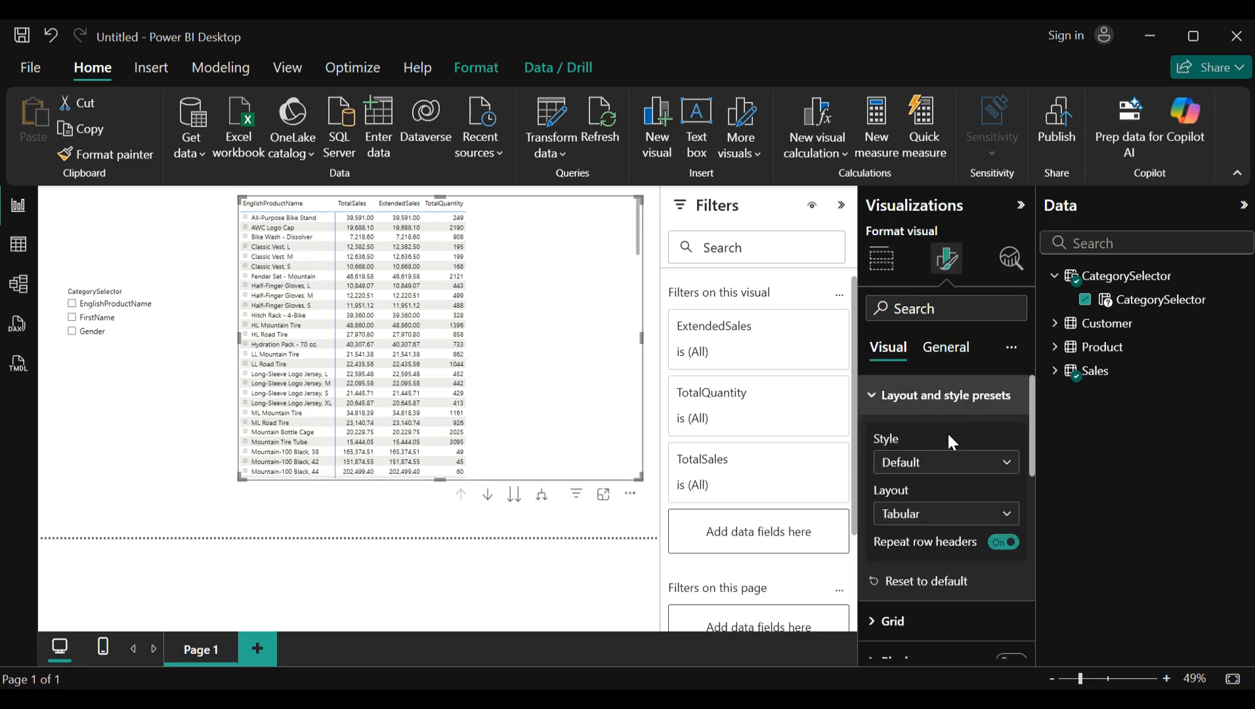
left_click(943, 519)
left_click(982, 558)
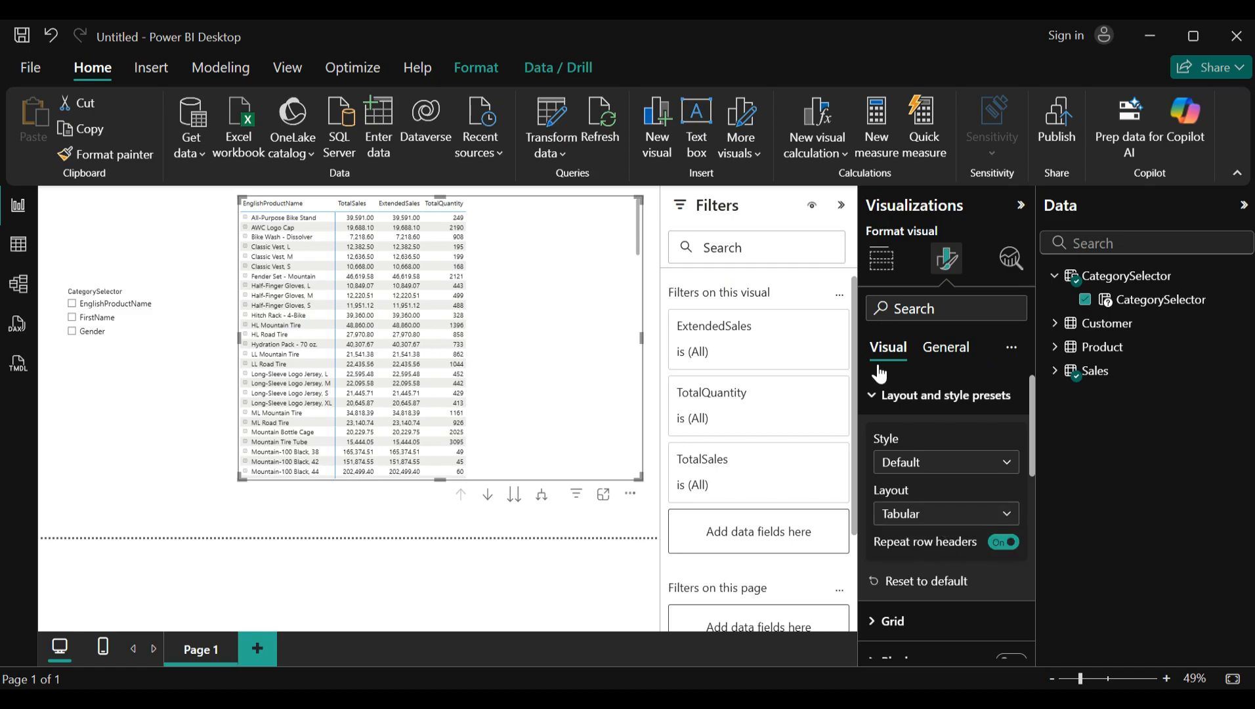
left_click(932, 395)
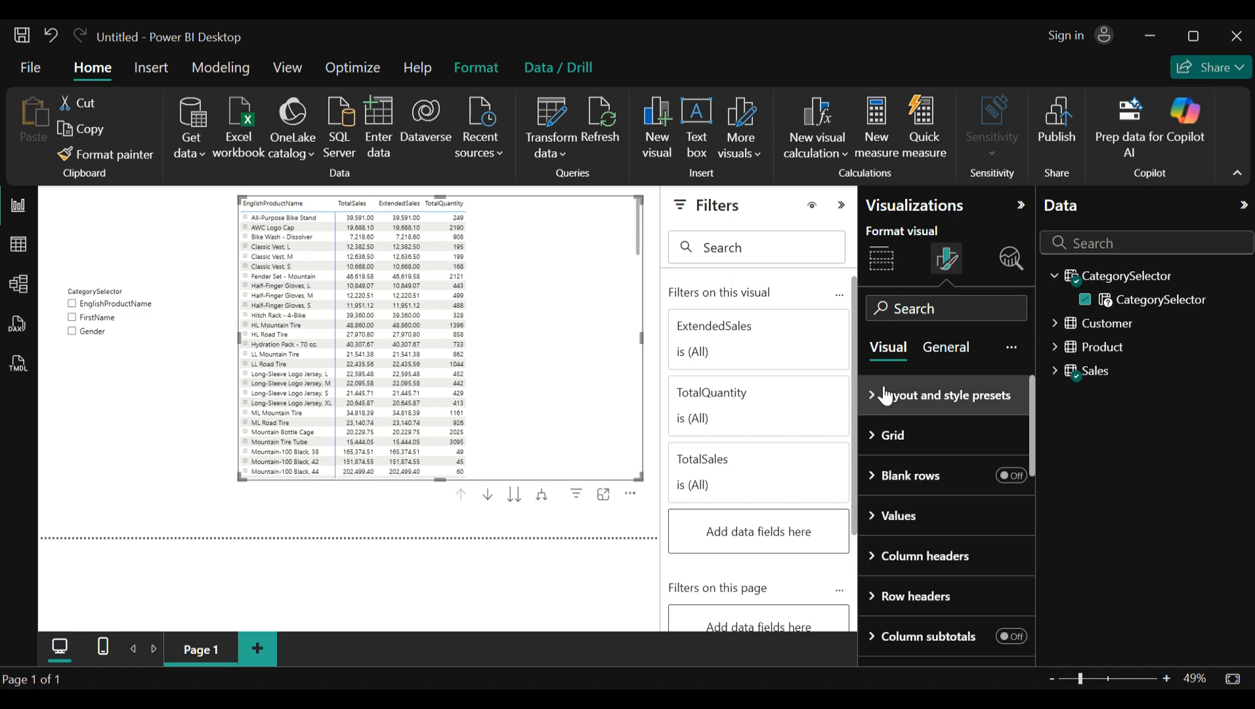
left_click(542, 493)
left_click(542, 496)
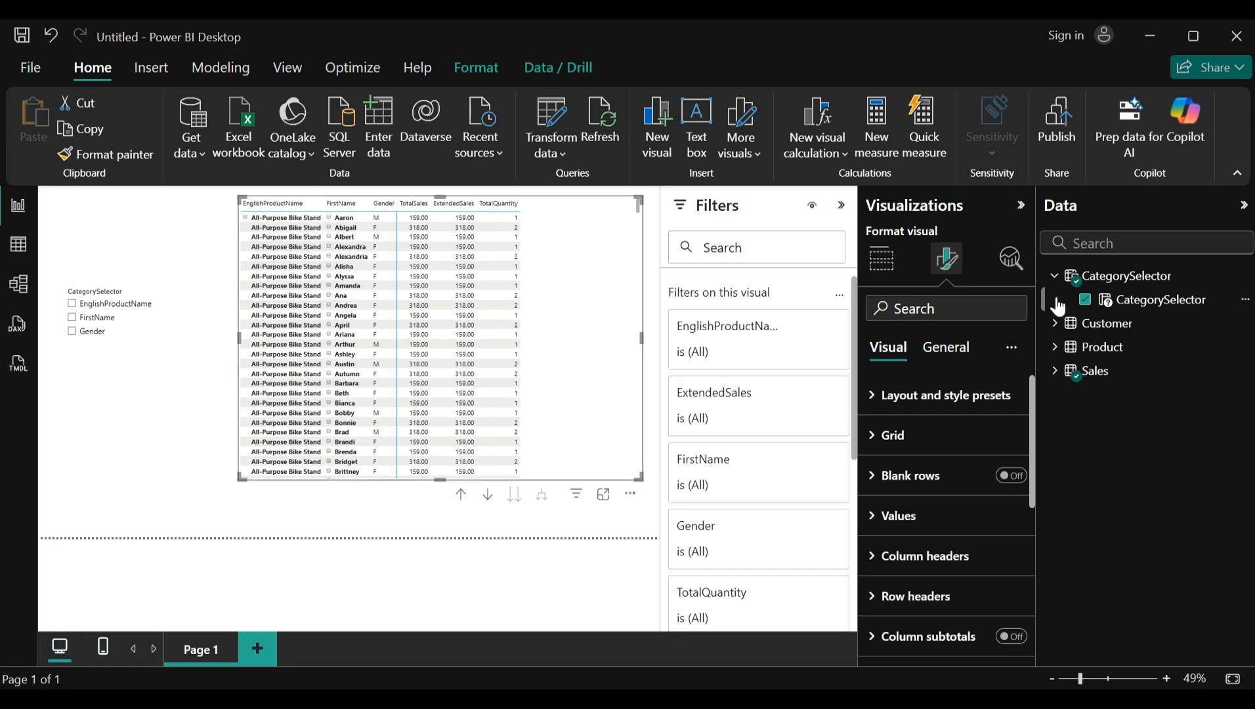
Change the "EnglishProductName" display label to "Product" in the CategorySelector formula and commit it
left_click(1159, 299)
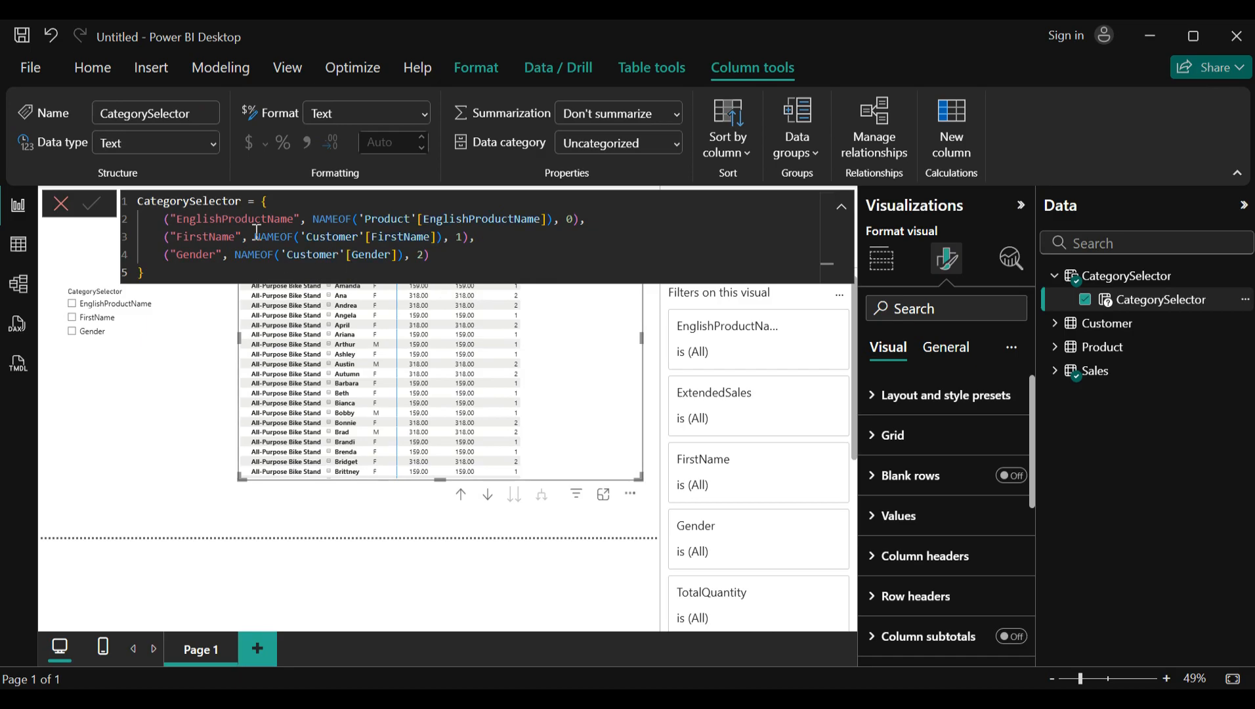
double_click(257, 221)
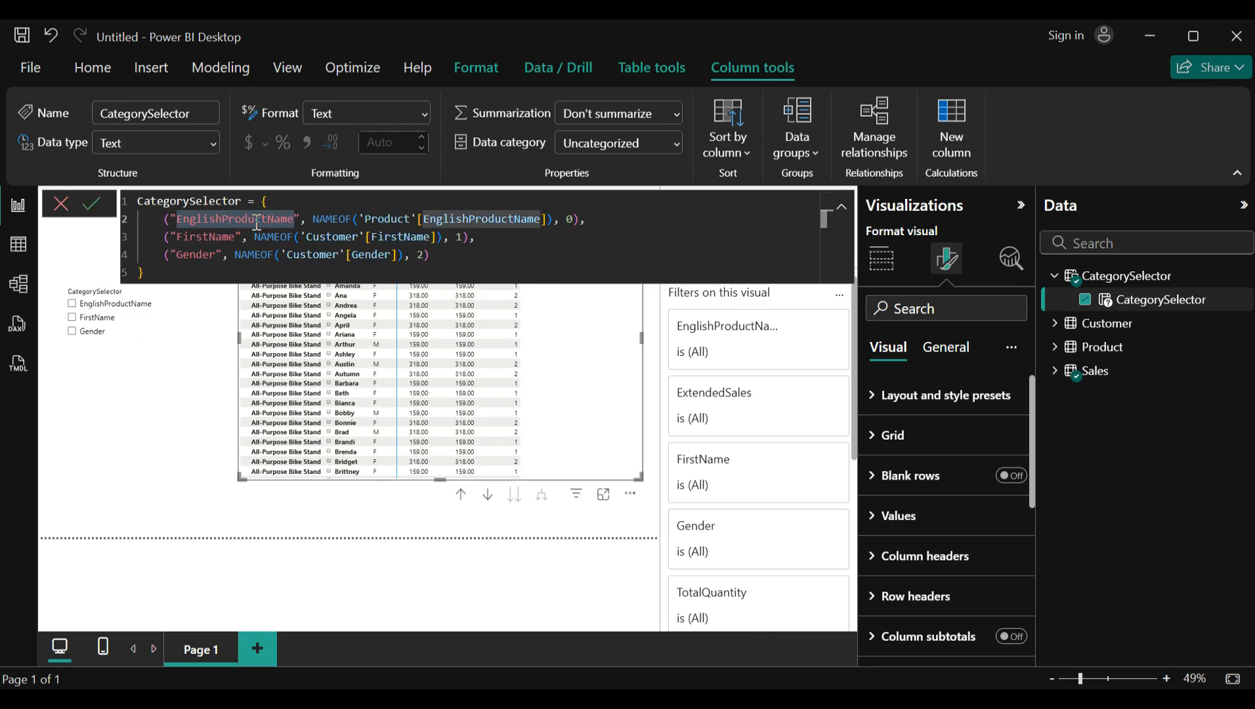
type("Product")
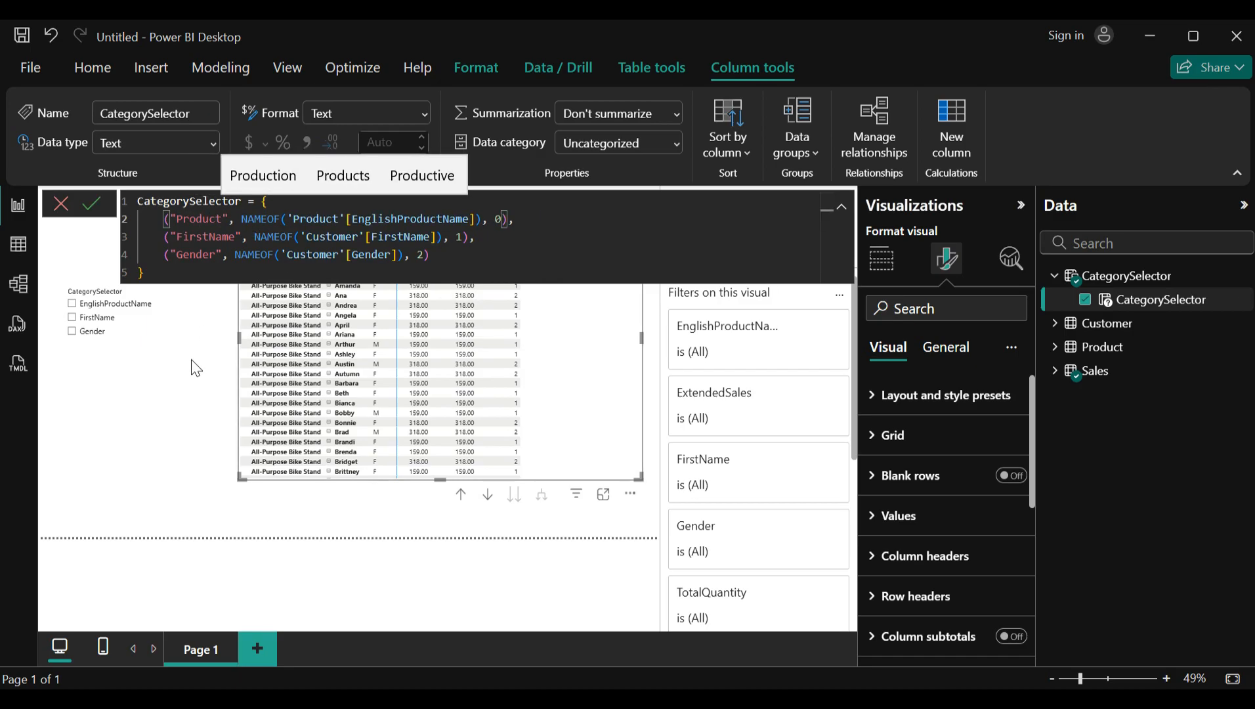
left_click(156, 433)
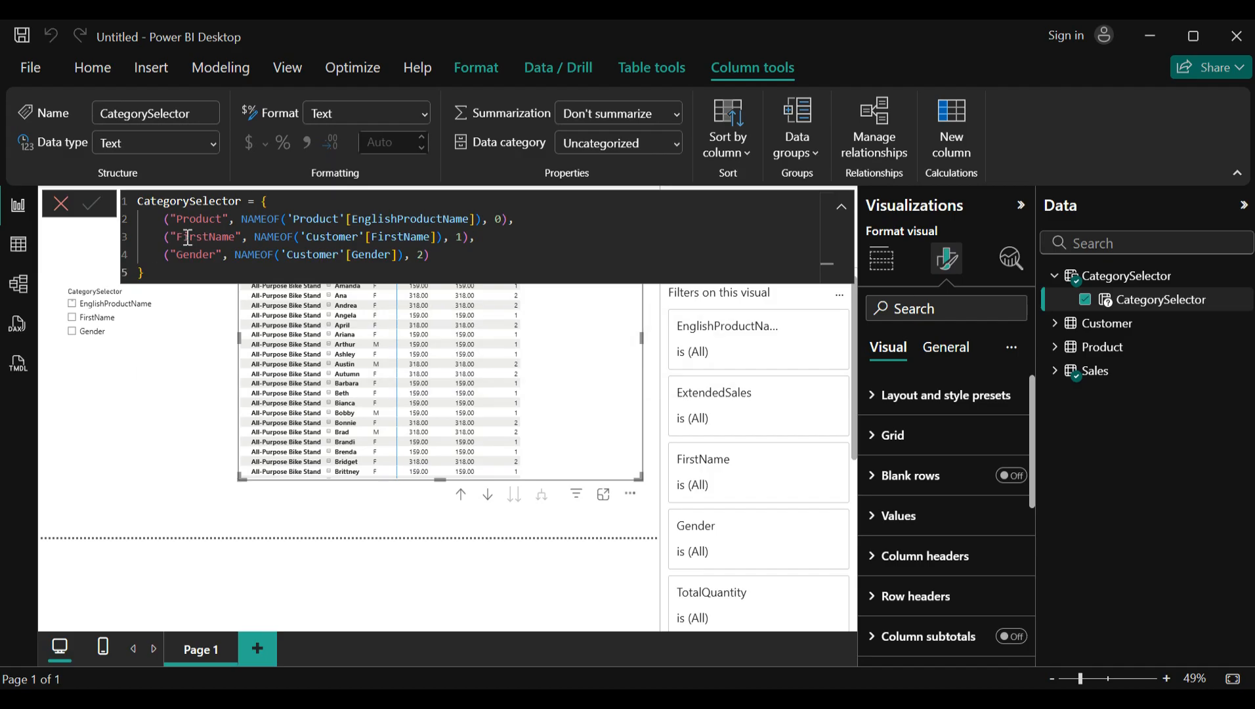
left_click(162, 528)
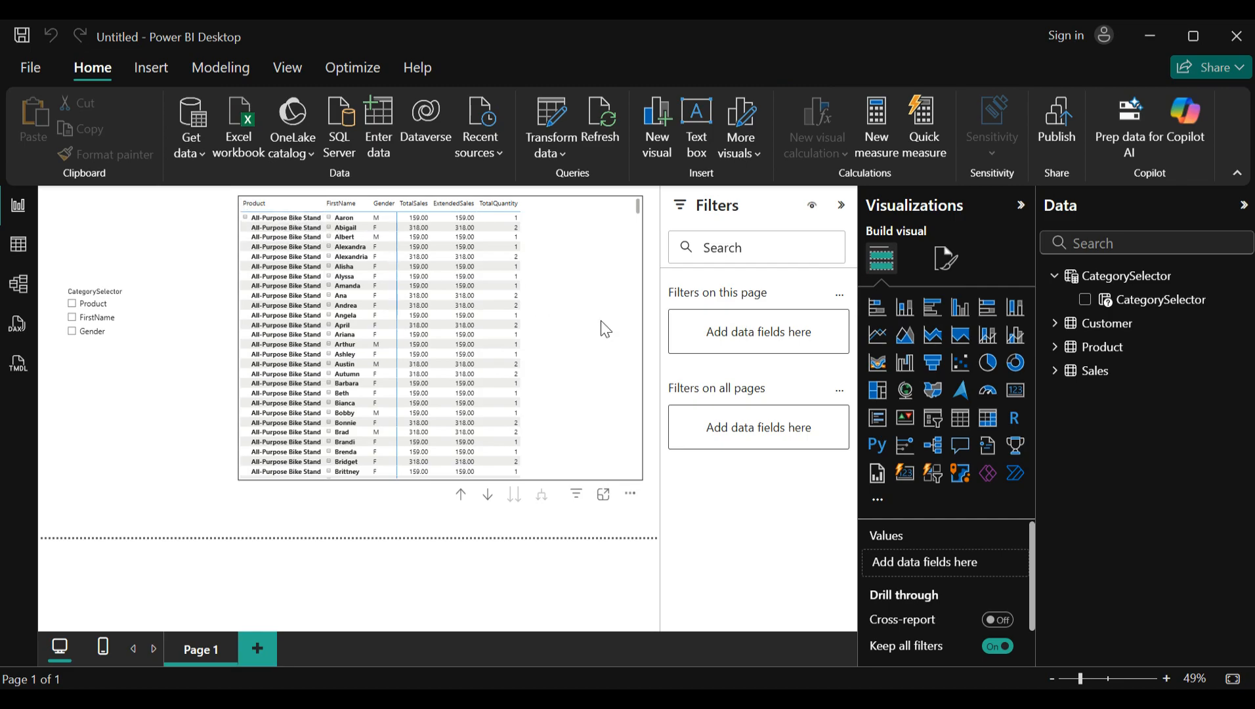
Set Gender to order 1 and FirstName to order 2 in the CategorySelector formula, commit it, and expand the matrix one more level
left_click(1109, 302)
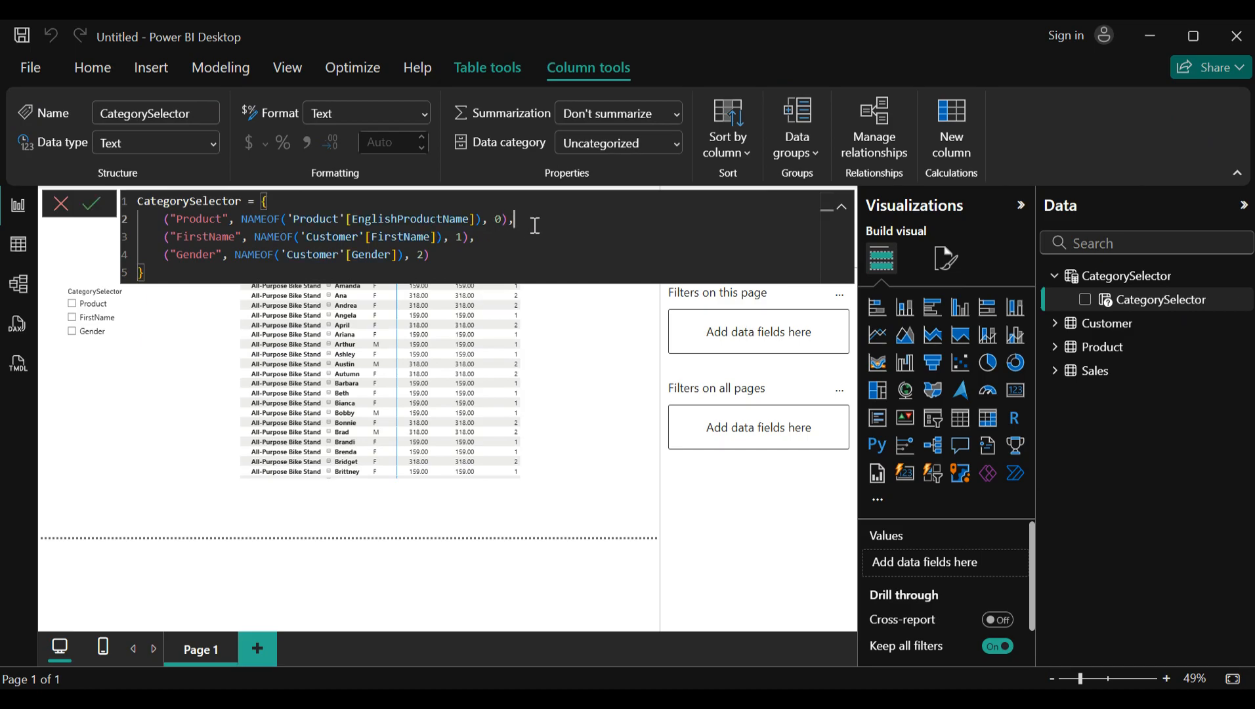
left_click(438, 254)
key("BackSpace")
left_click(461, 237)
key("BackSpace")
type("2")
key("Return")
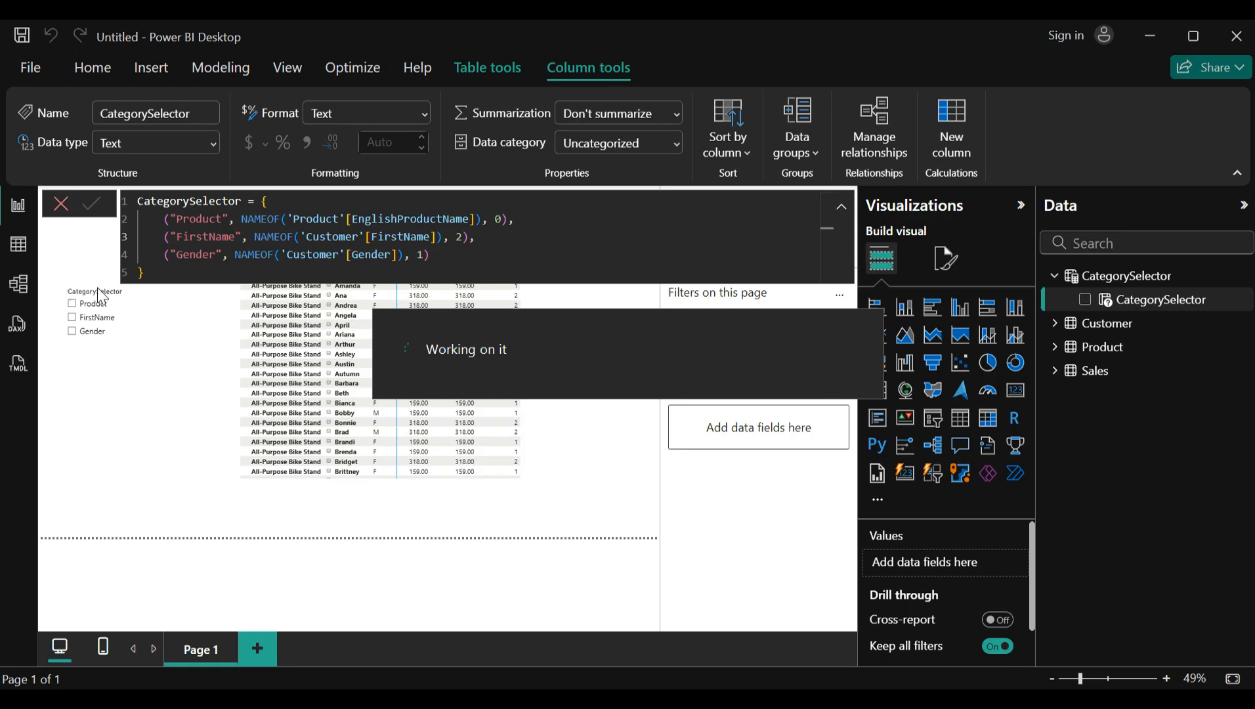
left_click(183, 493)
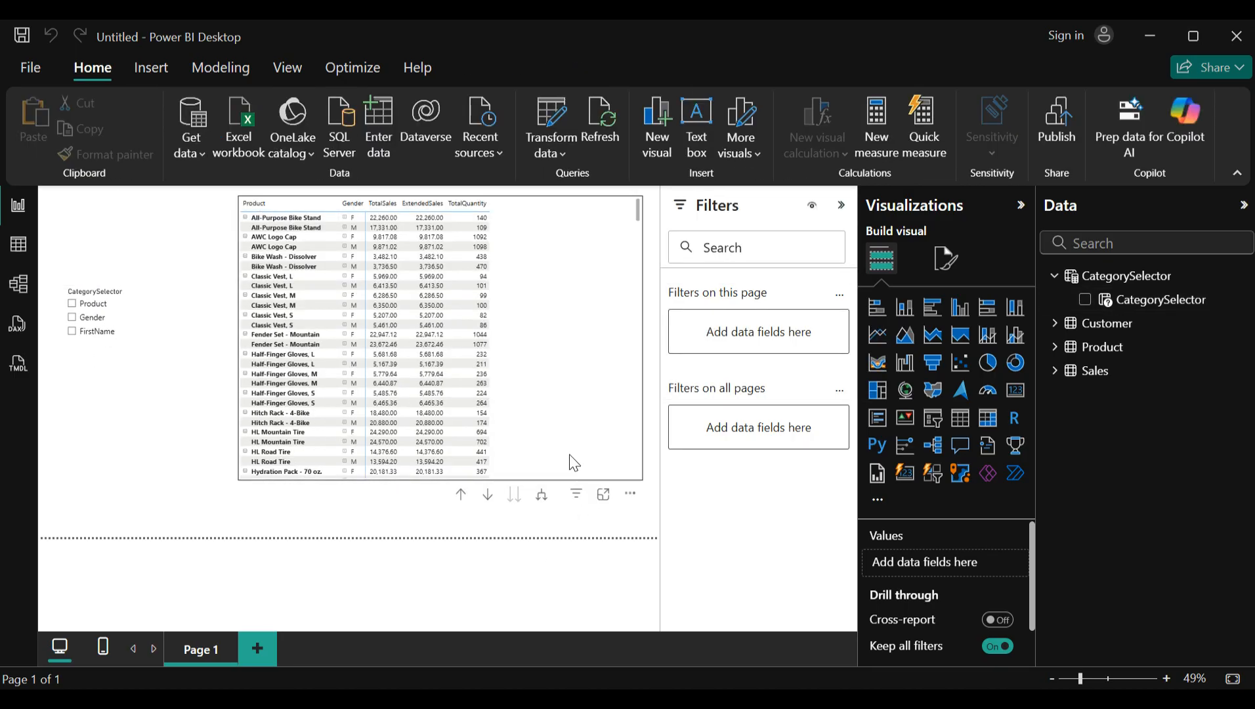
left_click(548, 500)
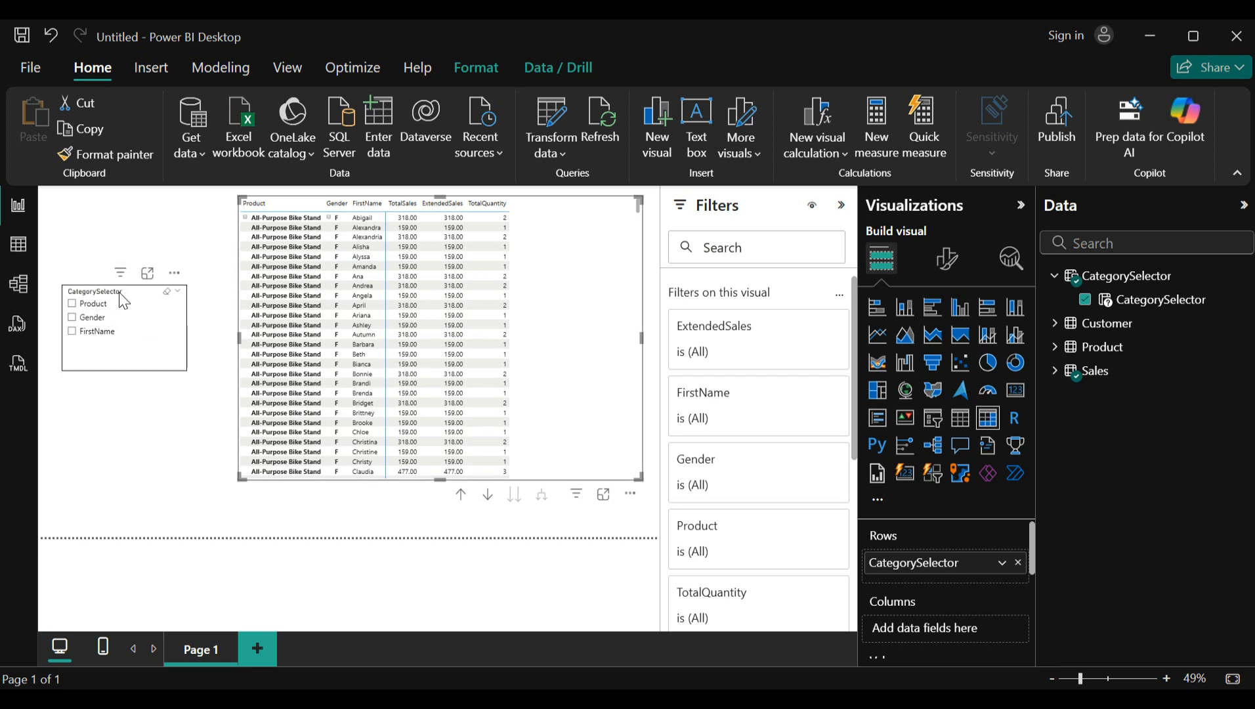
Delete the entire "Product" entry, including its leftover blank line, from the CategorySelector formula
left_click(167, 317)
left_click(1168, 300)
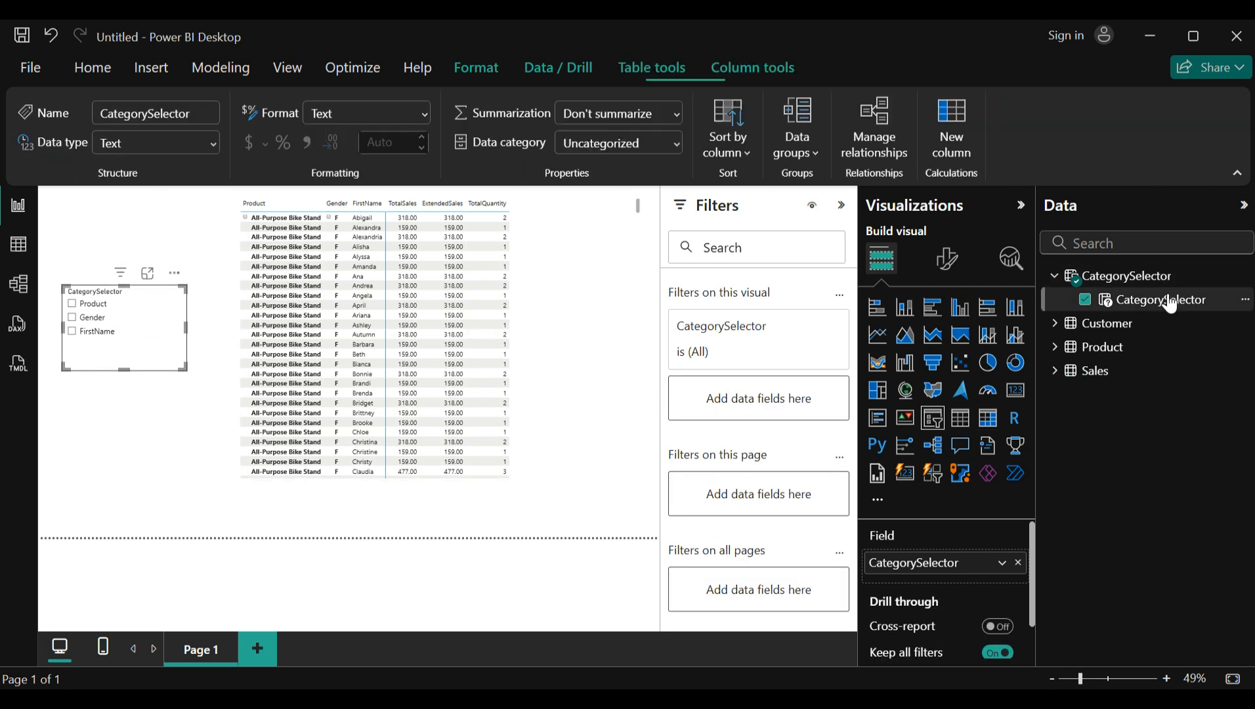
left_click(542, 224)
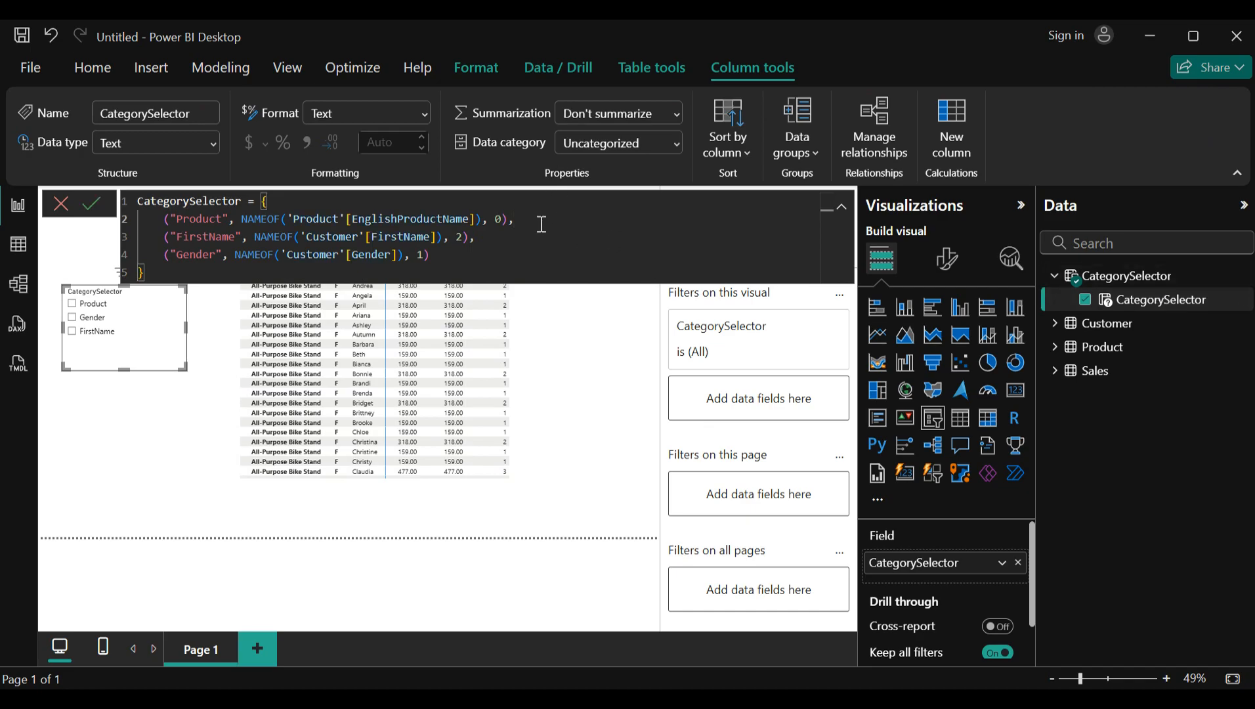
key("shift+Home")
key("BackSpace")
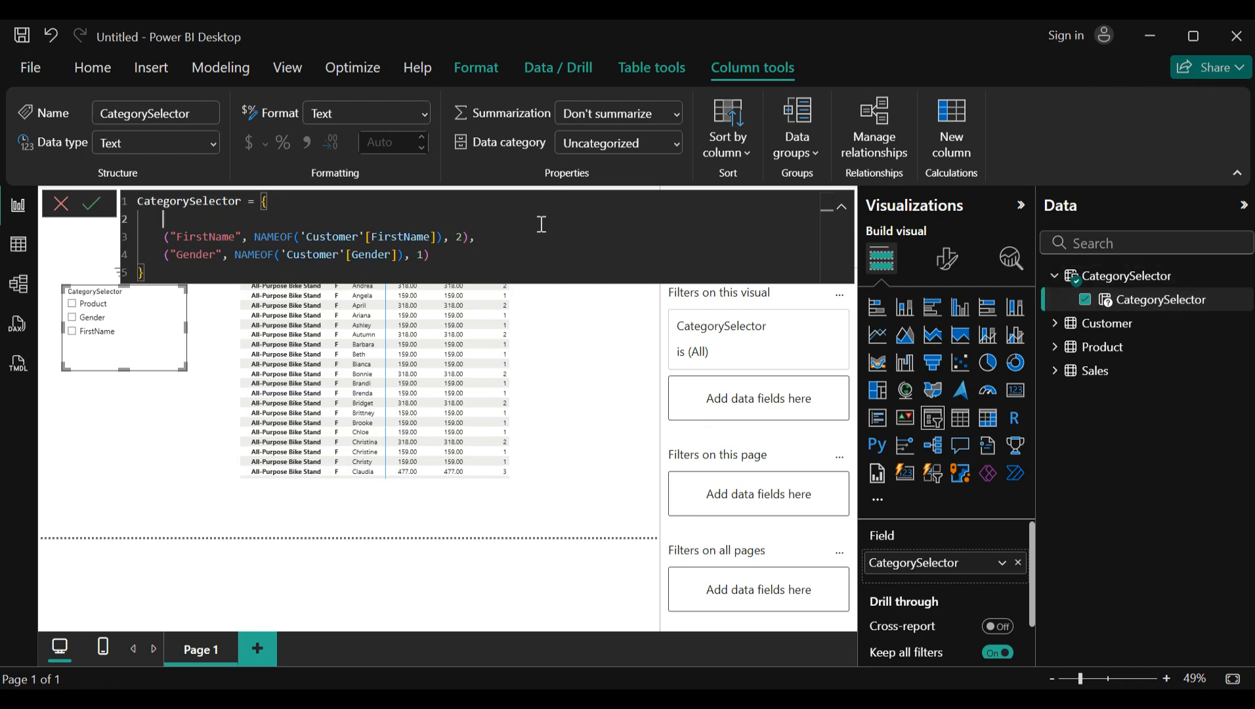
key("Delete")
key("Delete")
key("Delete")
key("Delete")
key("Delete")
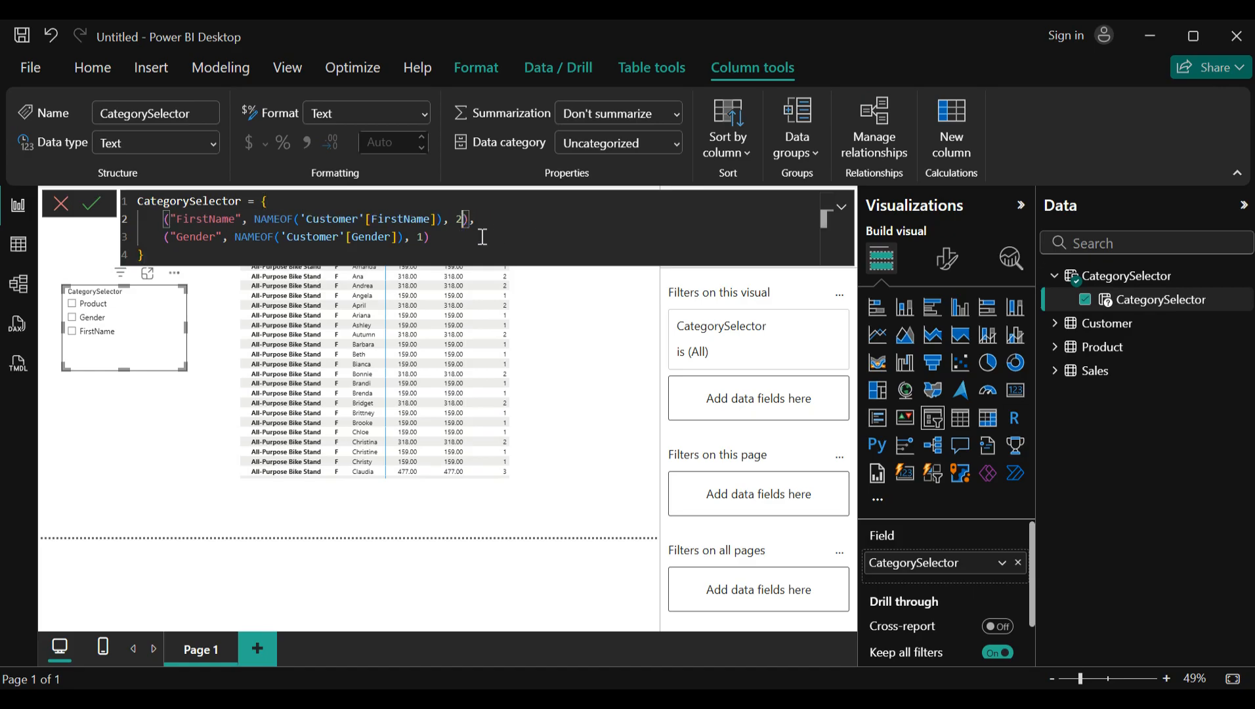
Set FirstName to order 0 in the CategorySelector formula, commit it, and expand the matrix down one level
key("BackSpace")
type("1")
key("Down")
key("Up")
key("End")
key("Left")
key("Left")
key("BackSpace")
type("0")
key("Return")
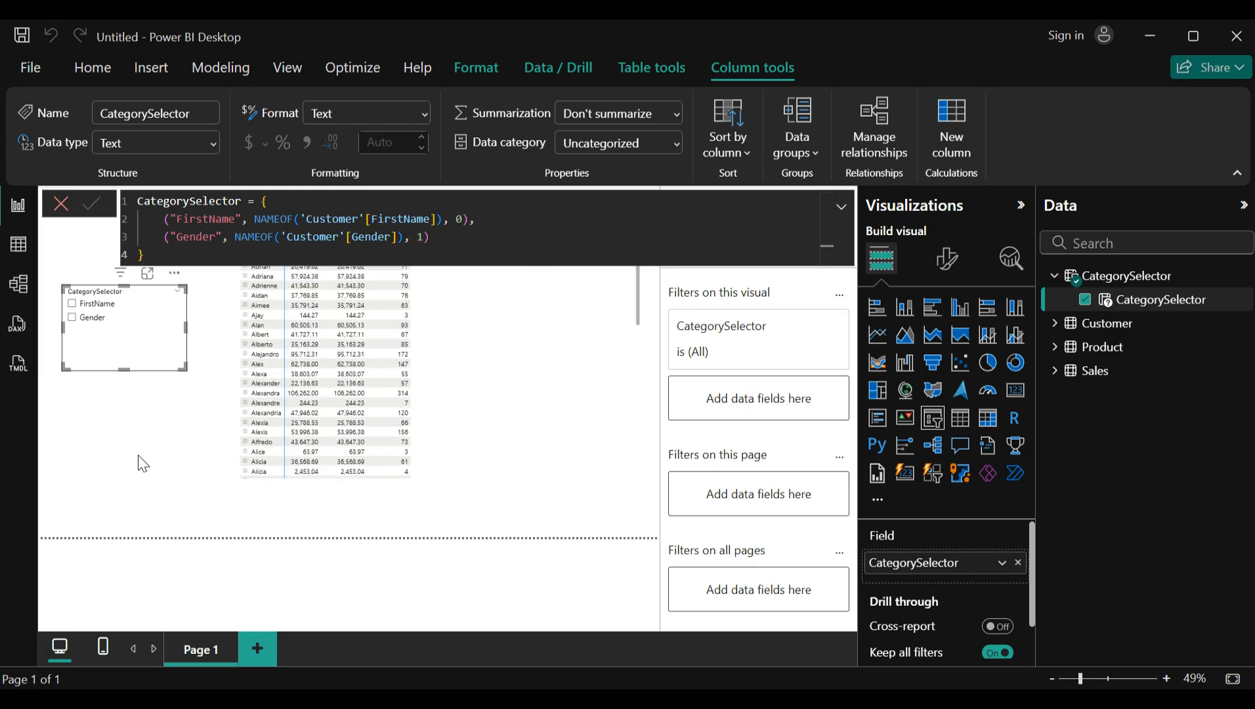
left_click(127, 461)
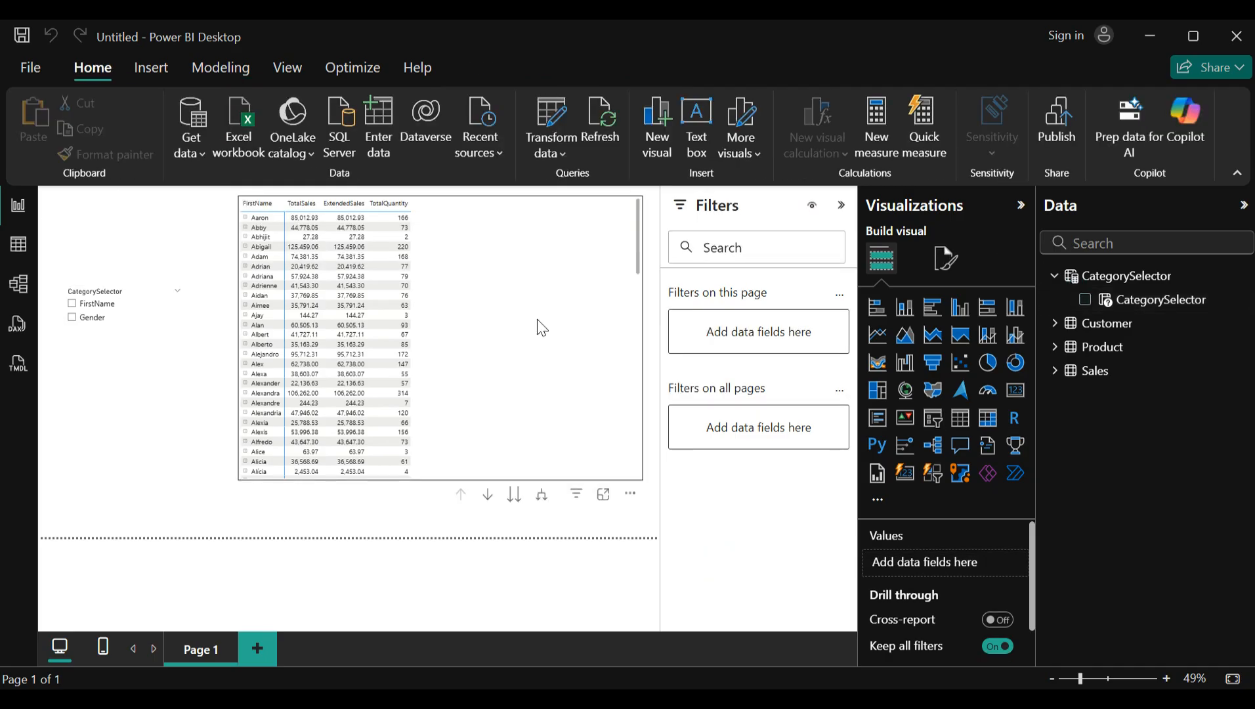
left_click(543, 493)
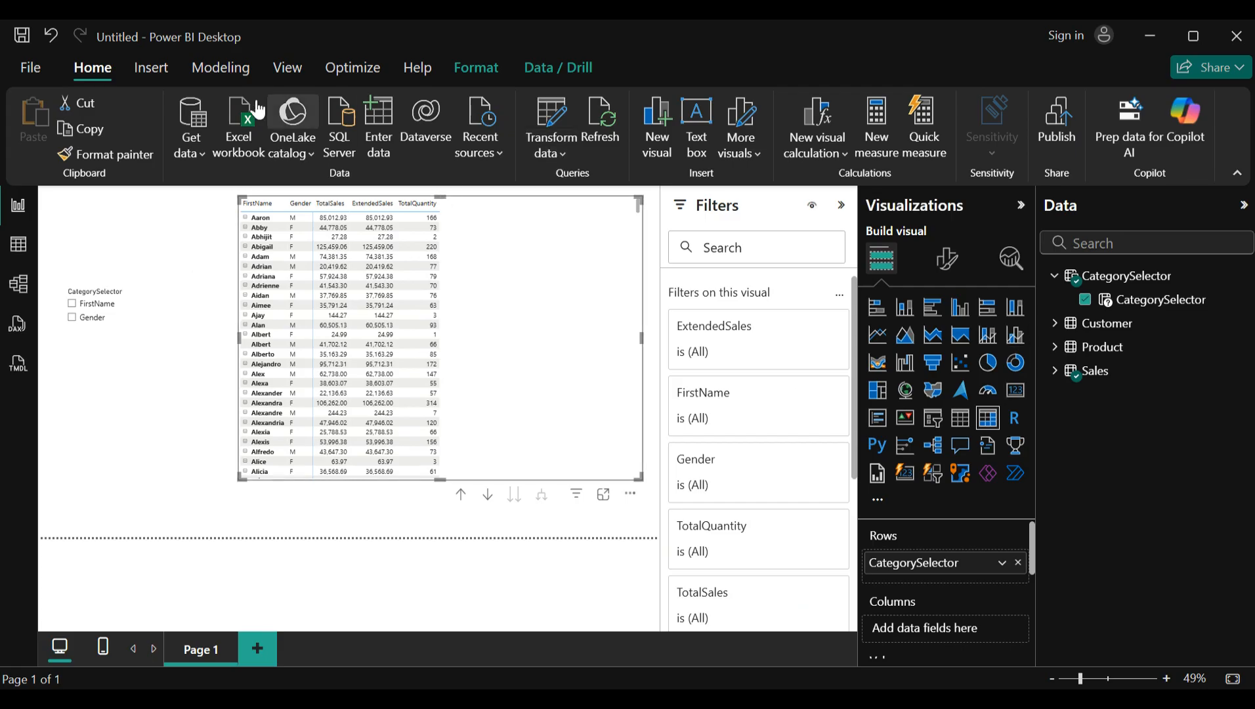
Start a new fields parameter and name it MeasureSelector
left_click(220, 67)
left_click(566, 158)
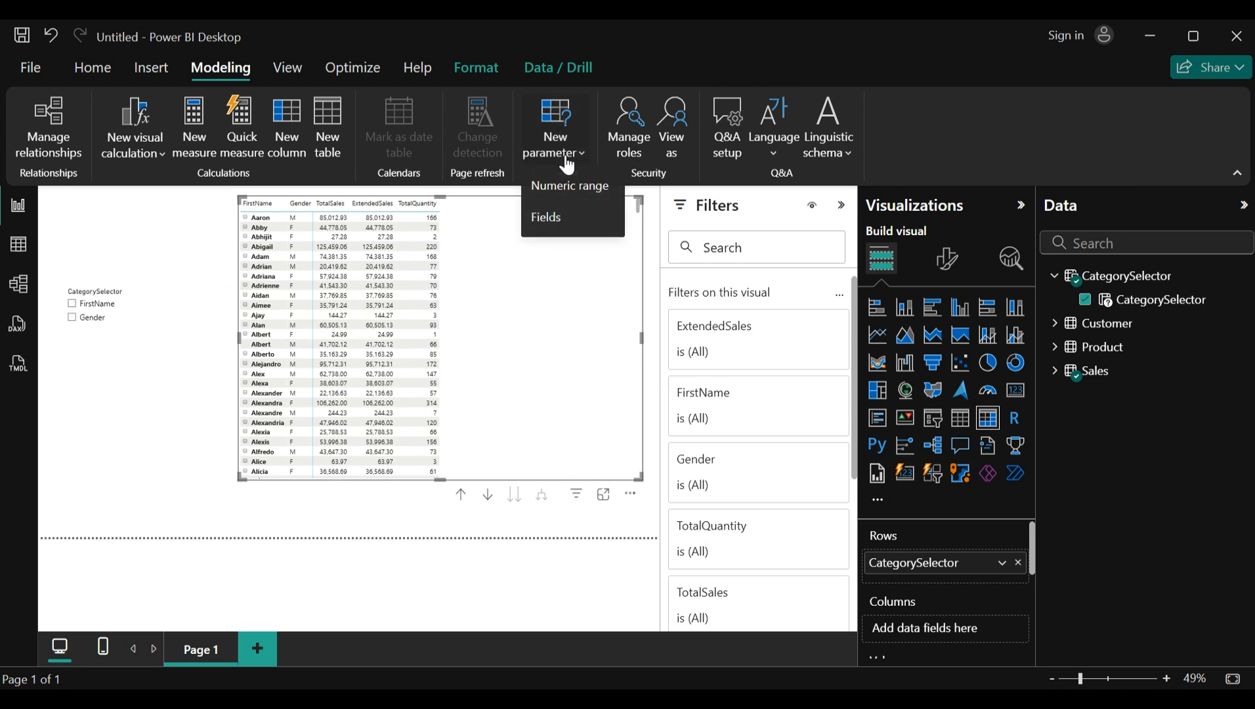
left_click(573, 220)
left_click(486, 256)
double_click(486, 256)
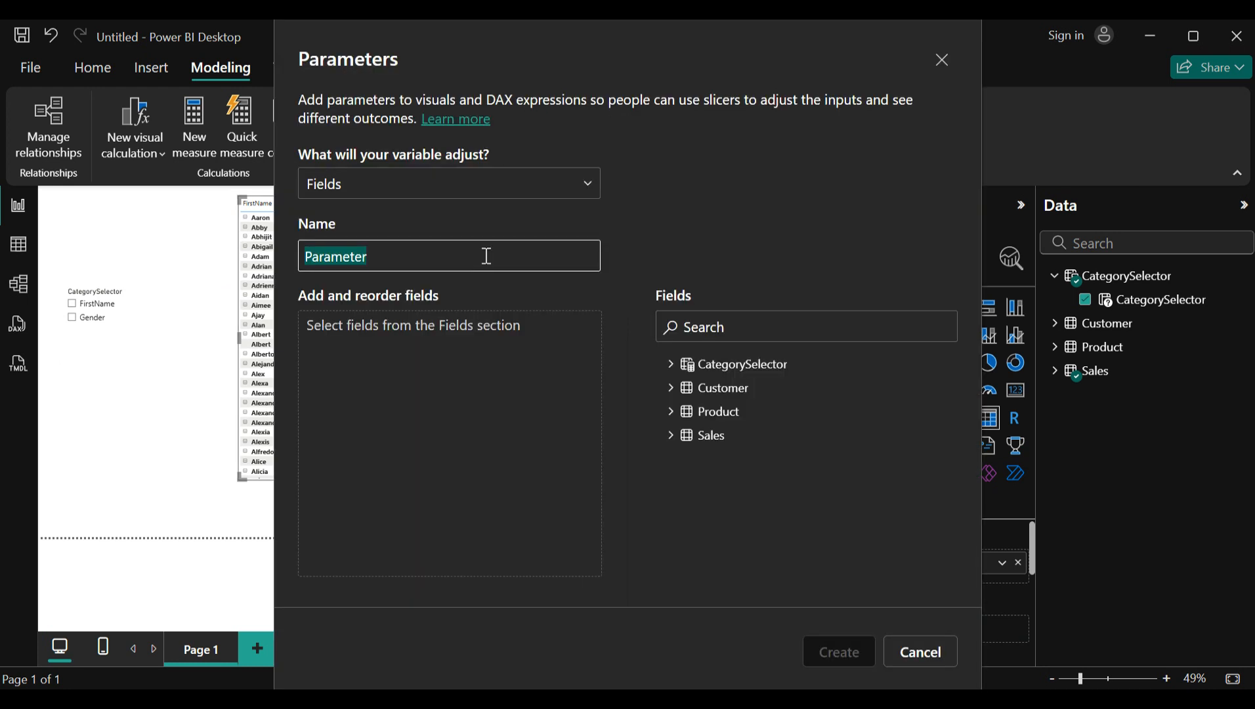
type("Meas")
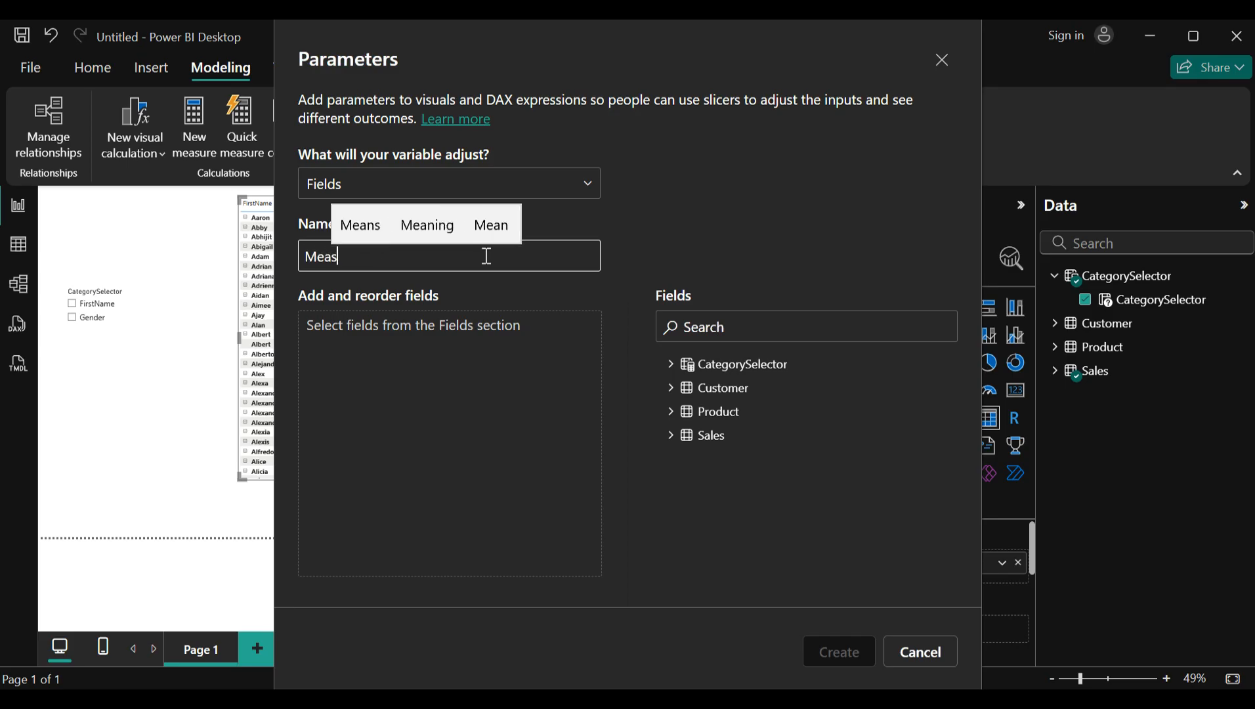
type("ureSelector")
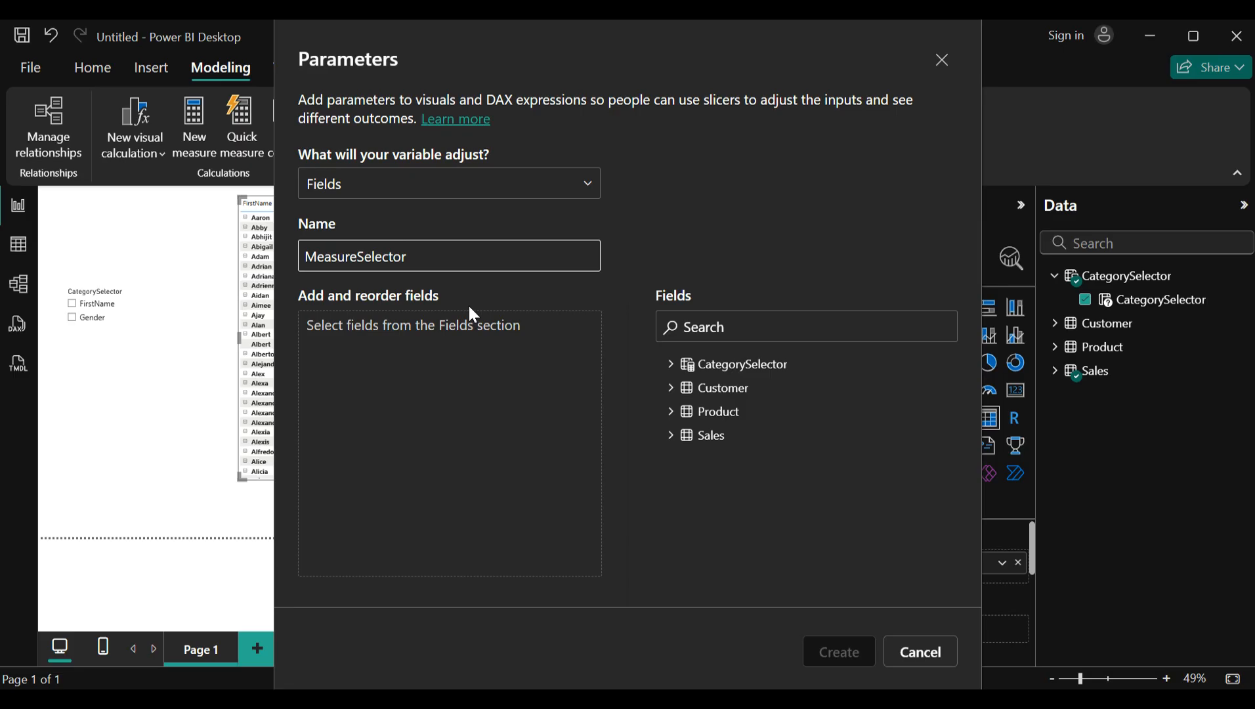
left_click(461, 346)
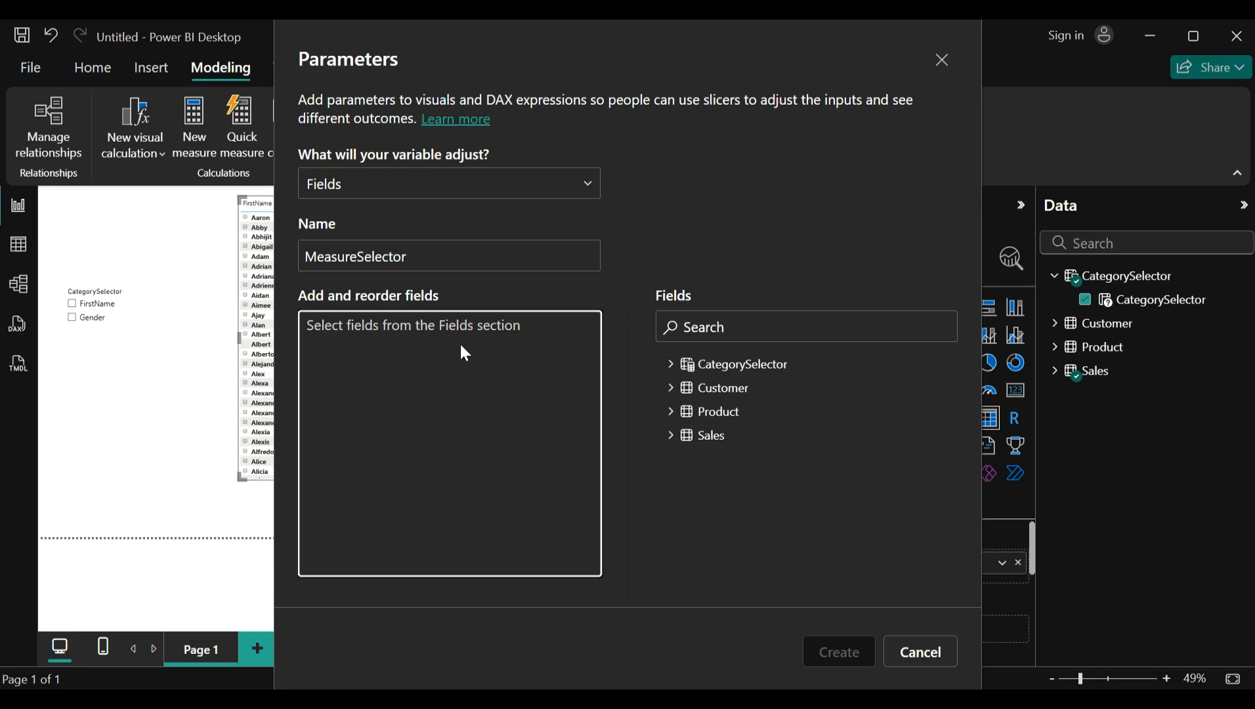
Add TotalQuantity, TotalSales and ExtendedSales from the Sales table to the MeasureSelector parameter, in that order
left_click(670, 435)
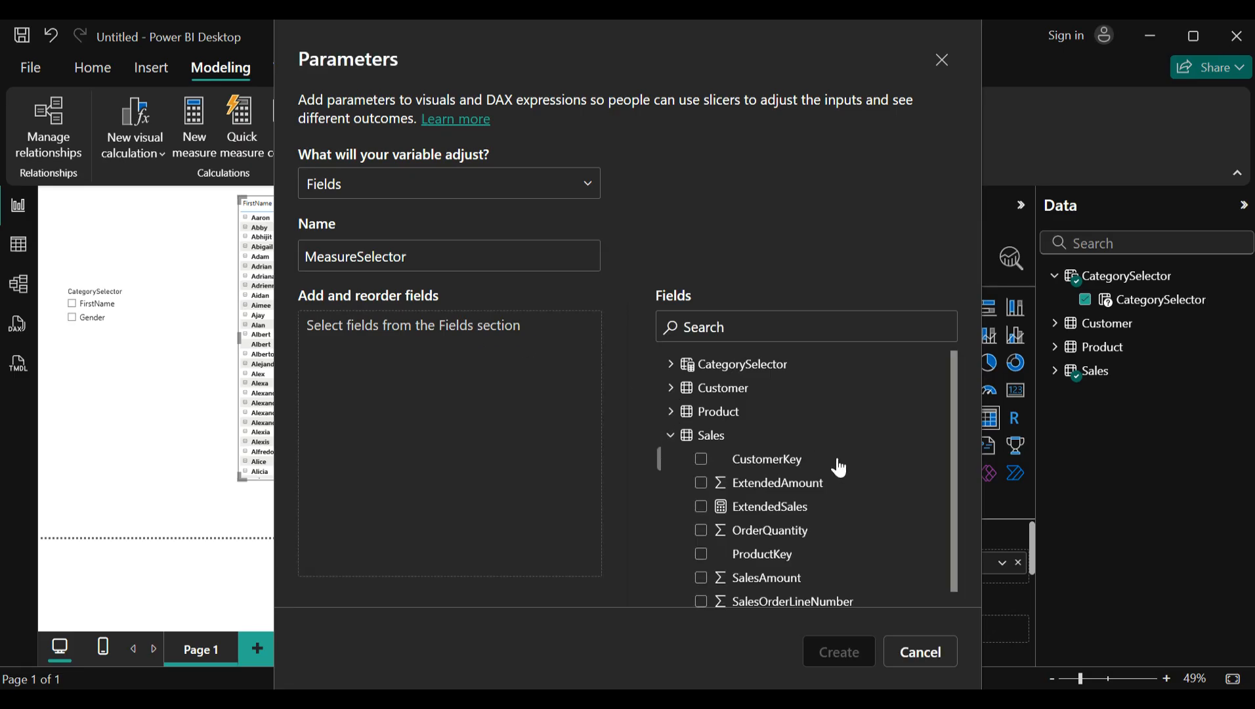
scroll(827, 463, "down", 1)
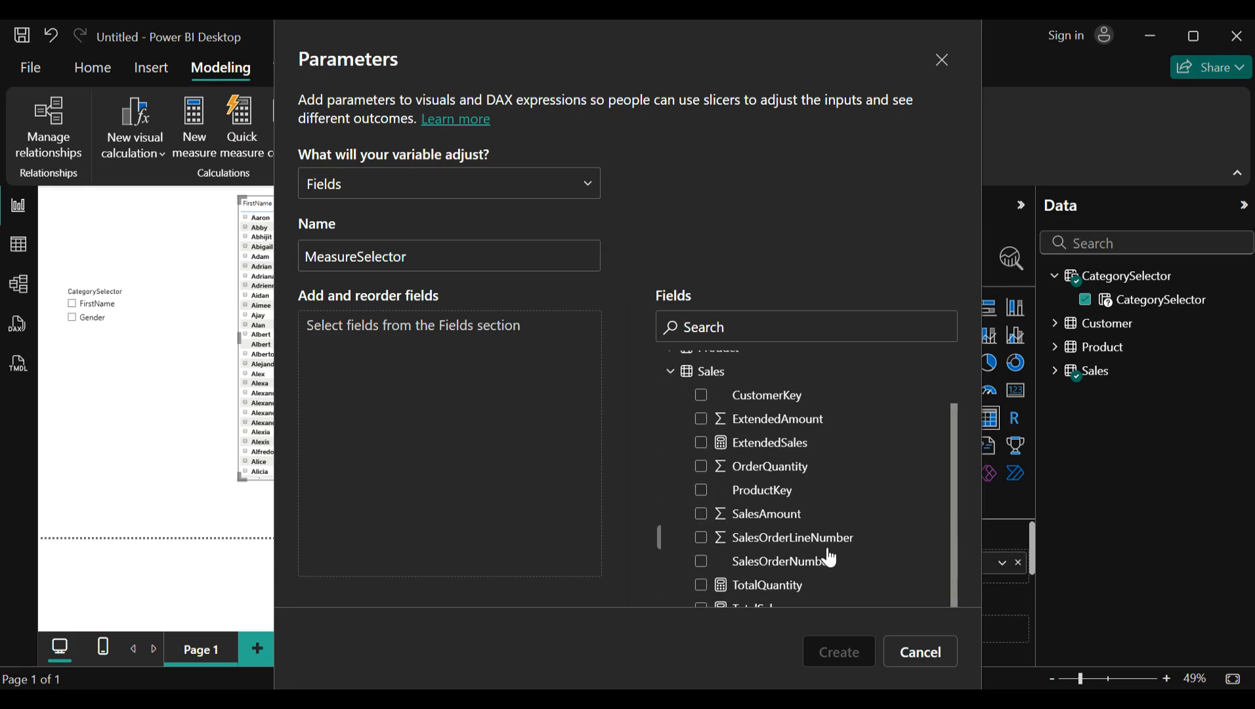
left_click(701, 586)
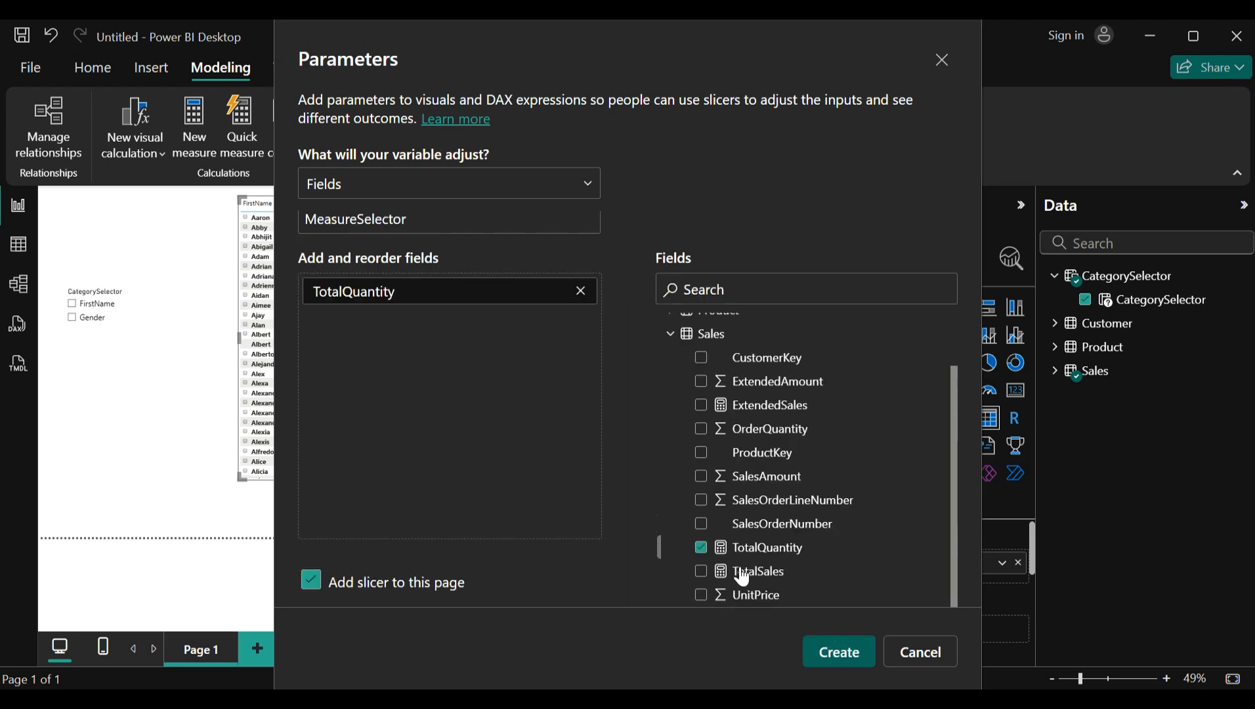
left_click(701, 573)
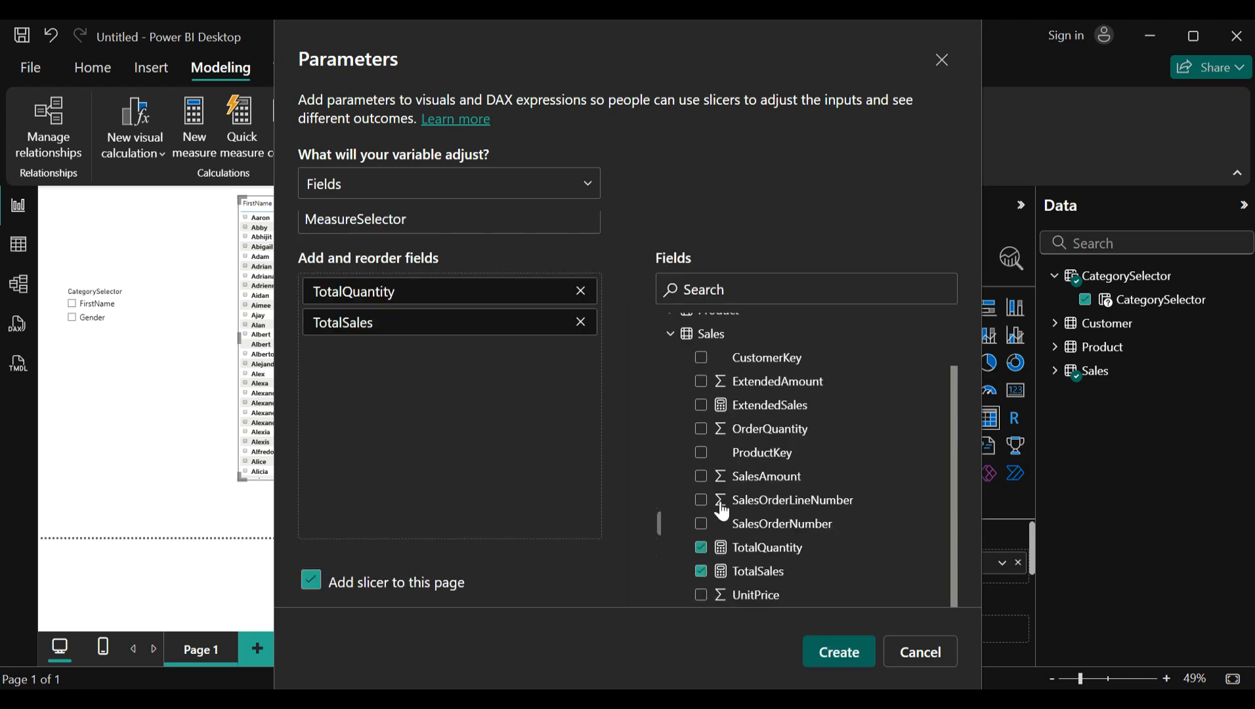
left_click(702, 407)
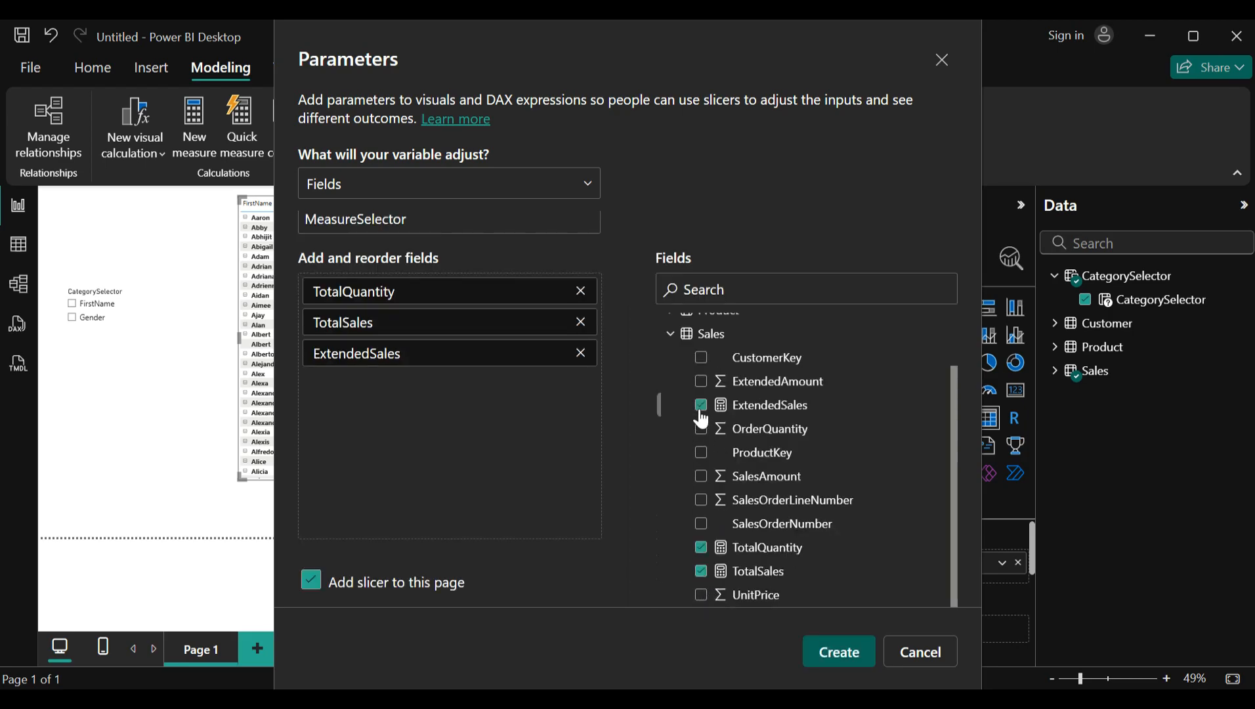
Create the MeasureSelector parameter with its slicer, and place the slicer below the CategorySelector slicer
left_click(833, 663)
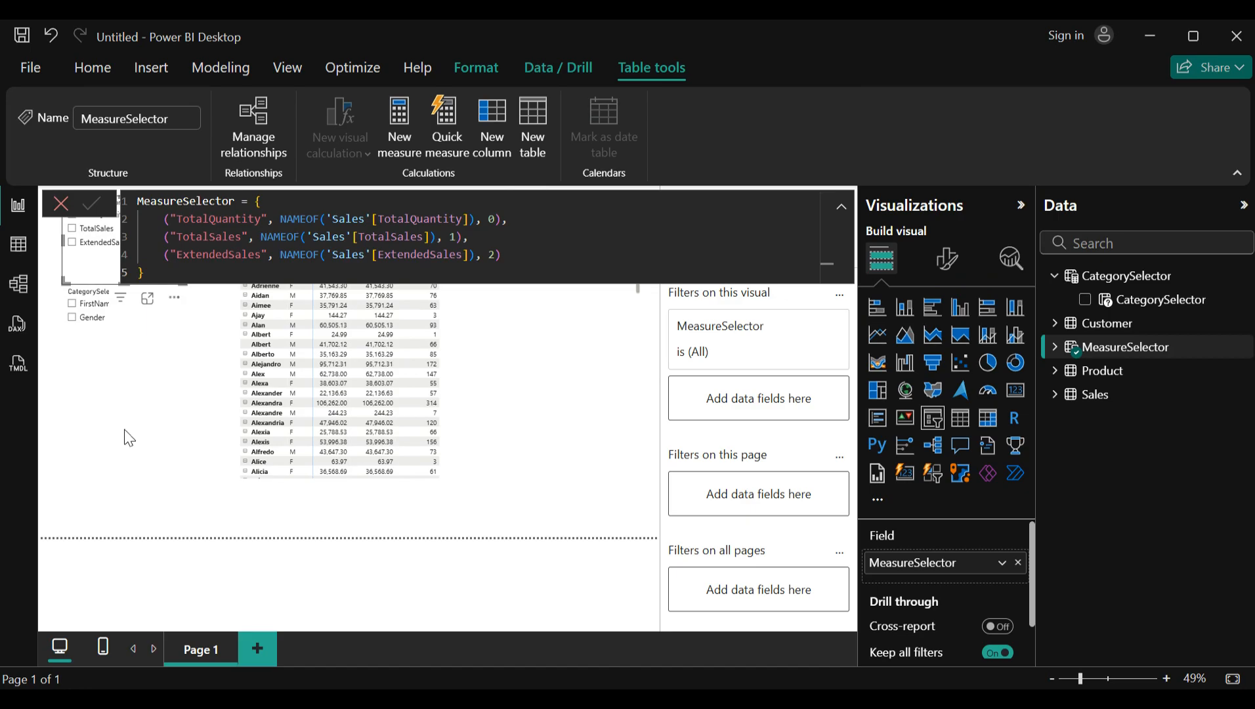
left_click_drag(105, 292, 96, 458)
left_click(158, 513)
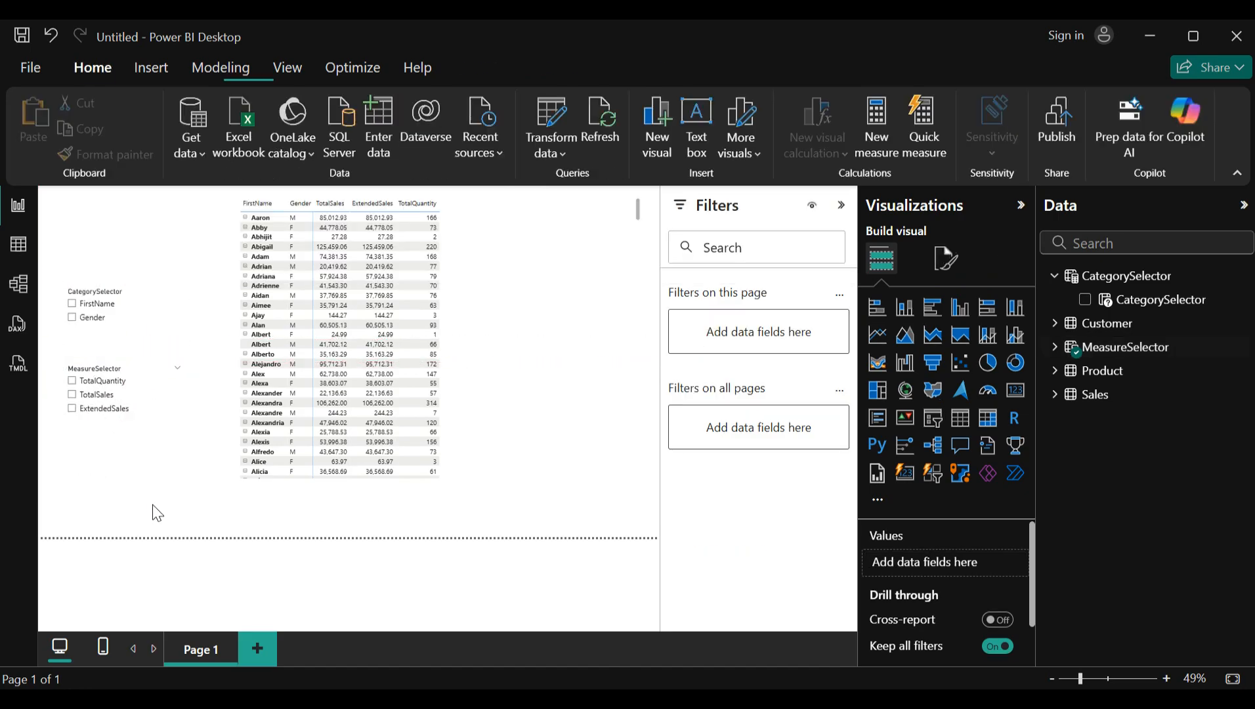
Replace TotalSales, ExtendedSales and TotalQuantity in the matrix's values with the MeasureSelector parameter
left_click(466, 350)
scroll(1003, 583, "down", 3)
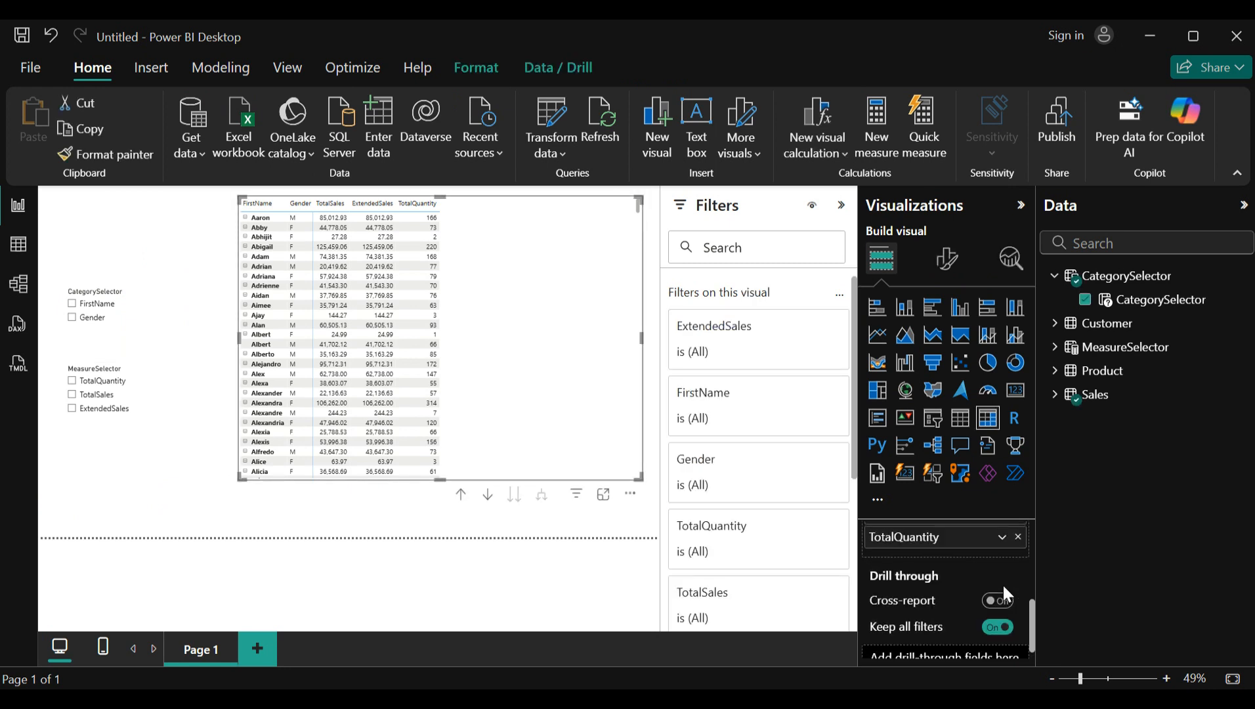
scroll(1004, 591, "up", 2)
left_click(1019, 591)
left_click(1019, 591)
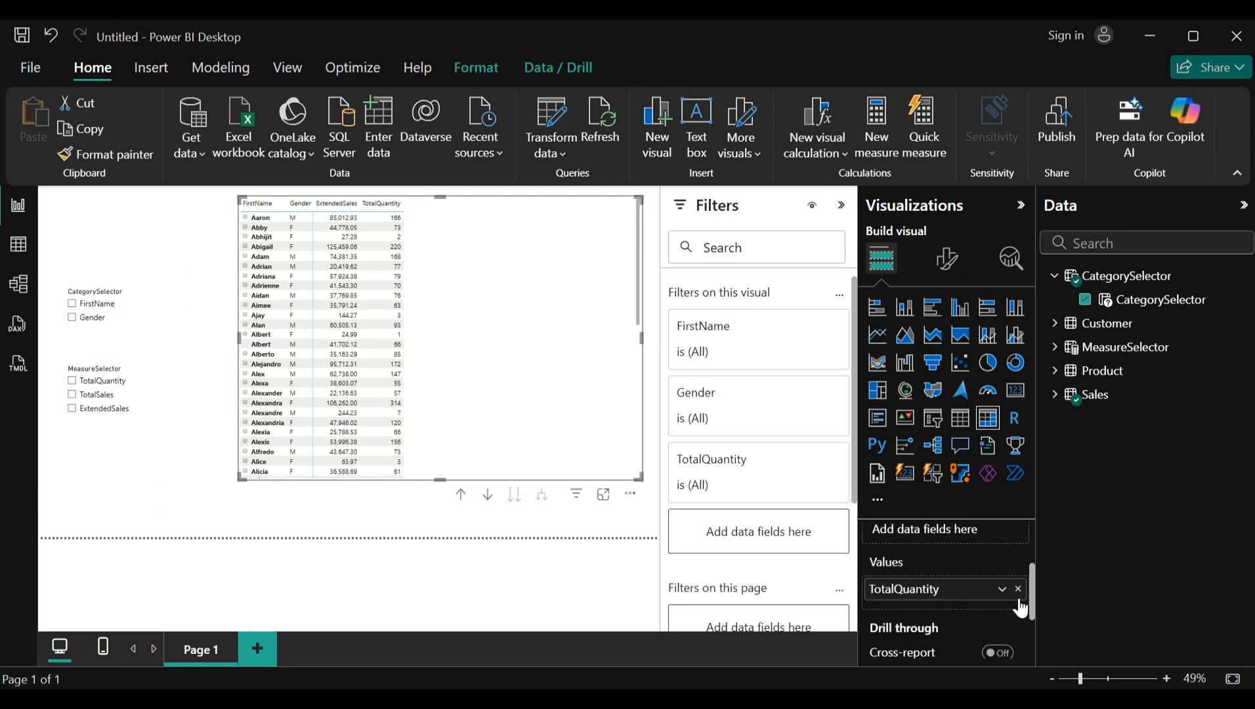
left_click(1019, 590)
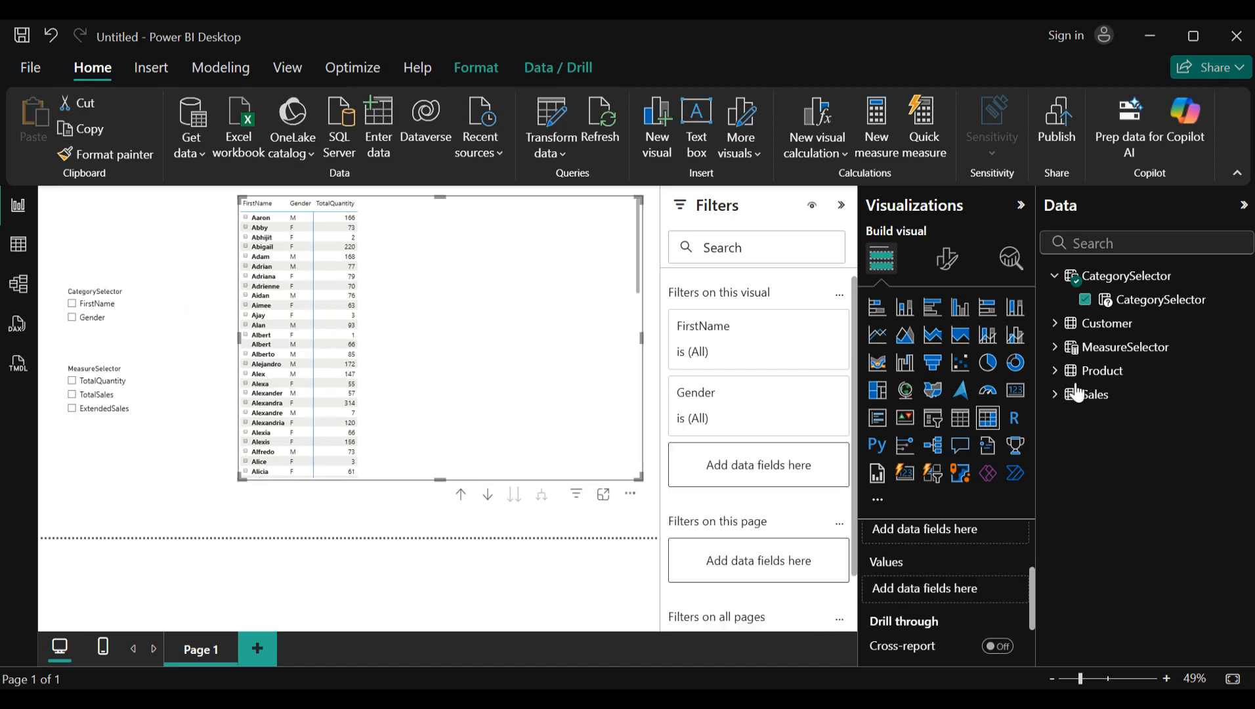
left_click(1054, 348)
left_click_drag(1154, 371, 933, 594)
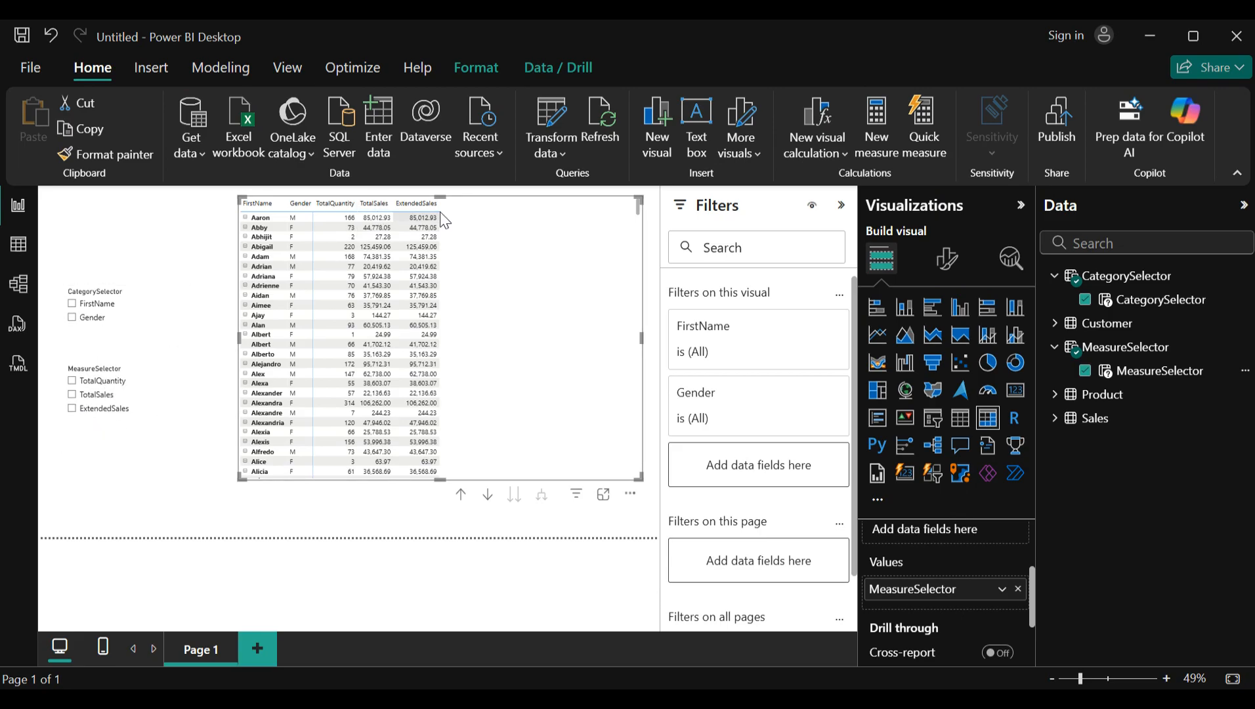
Test the slicers on the matrix by selecting TotalQuantity and TotalSales, the Gender category, and ExtendedSales as a third measure
left_click(92, 389)
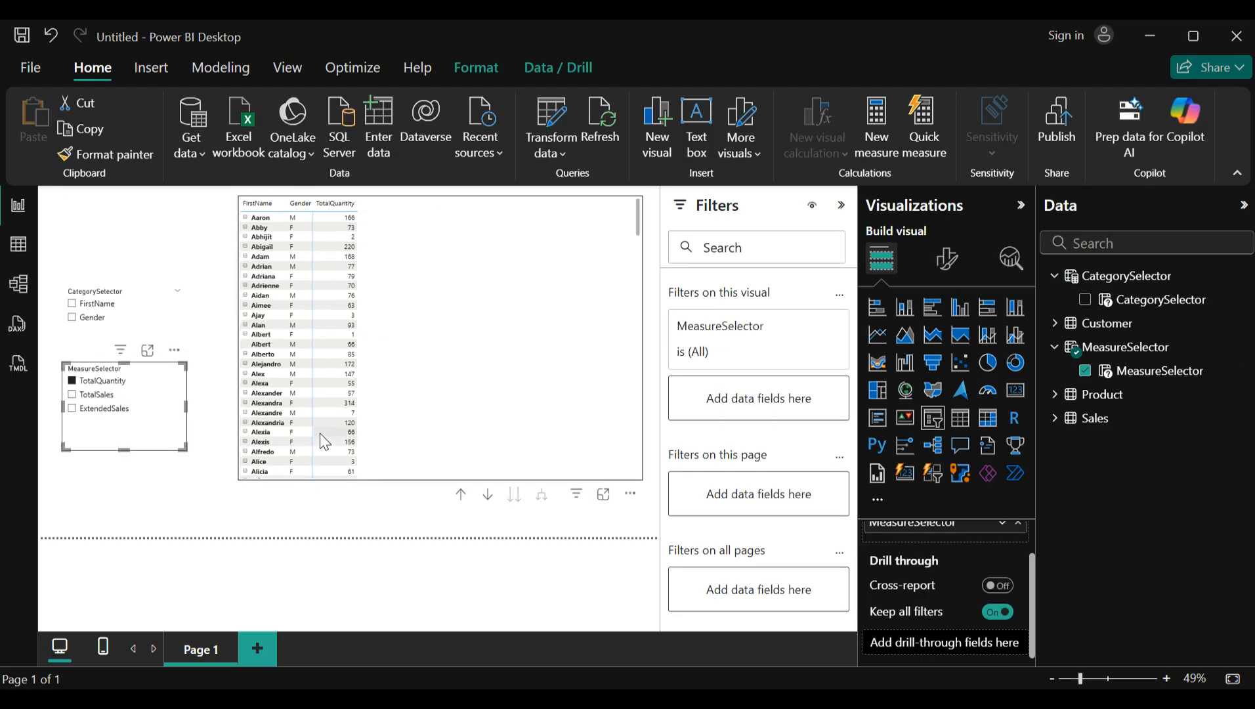
left_click(103, 397)
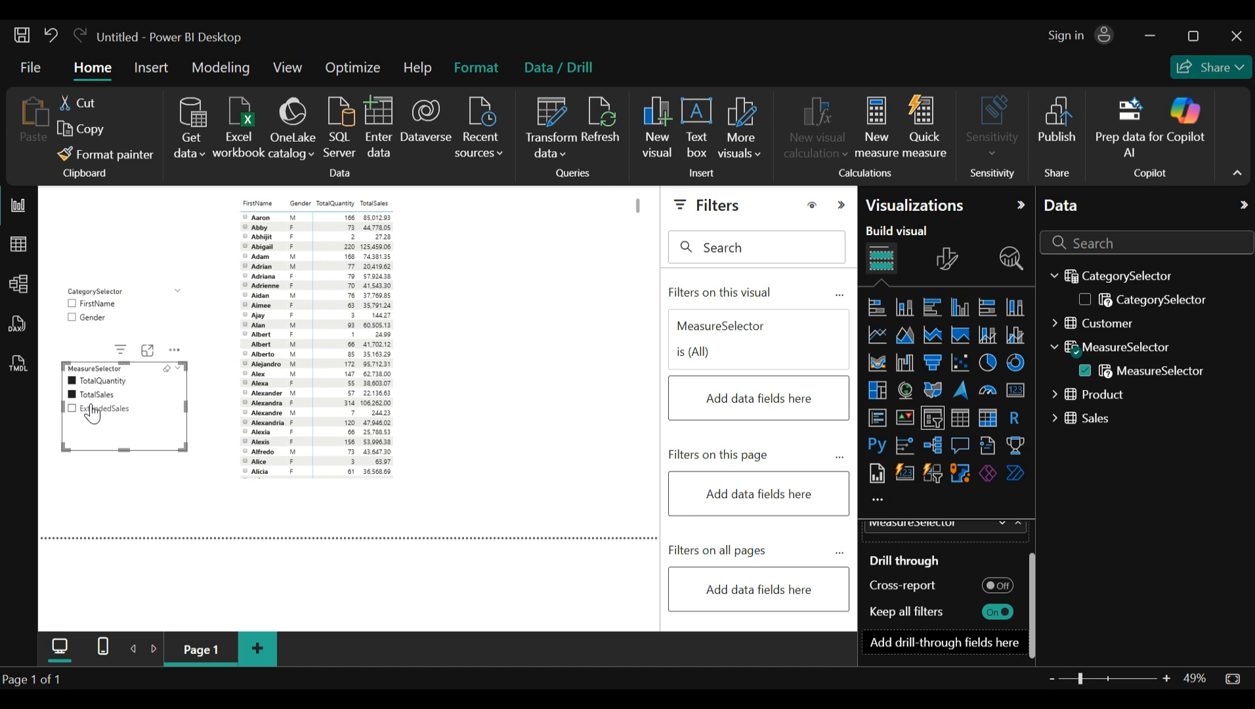
left_click(91, 318)
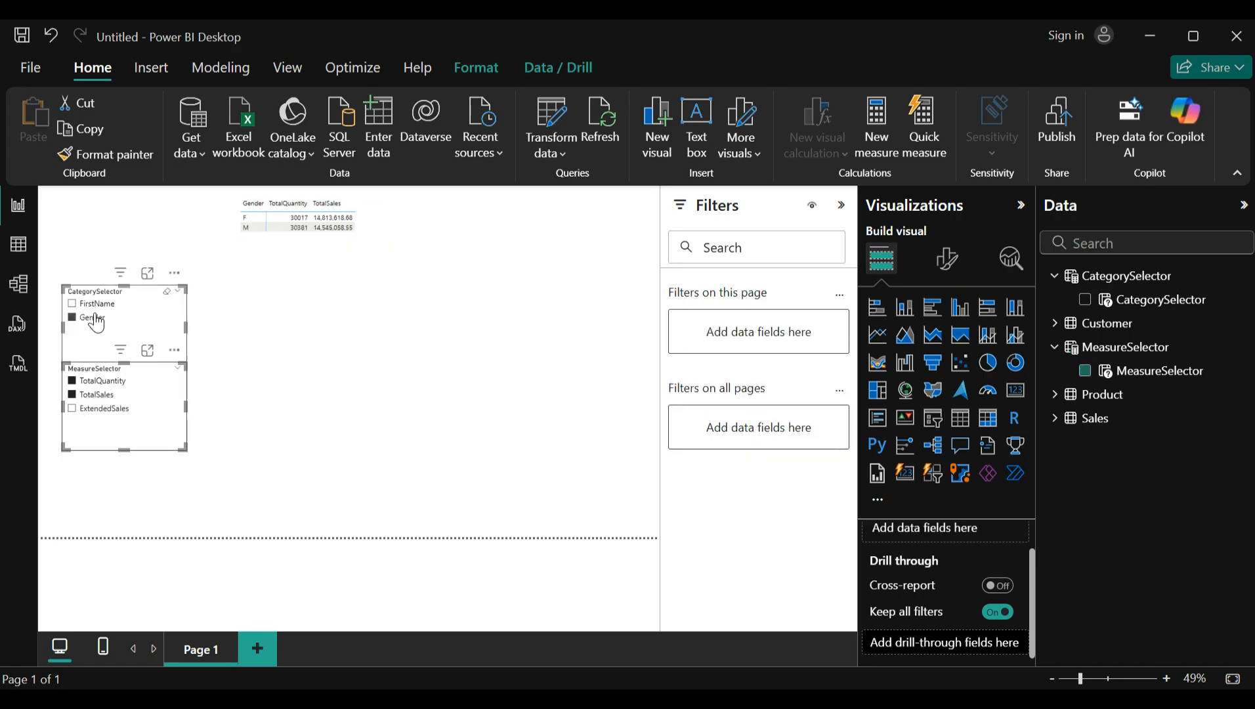
left_click(99, 411)
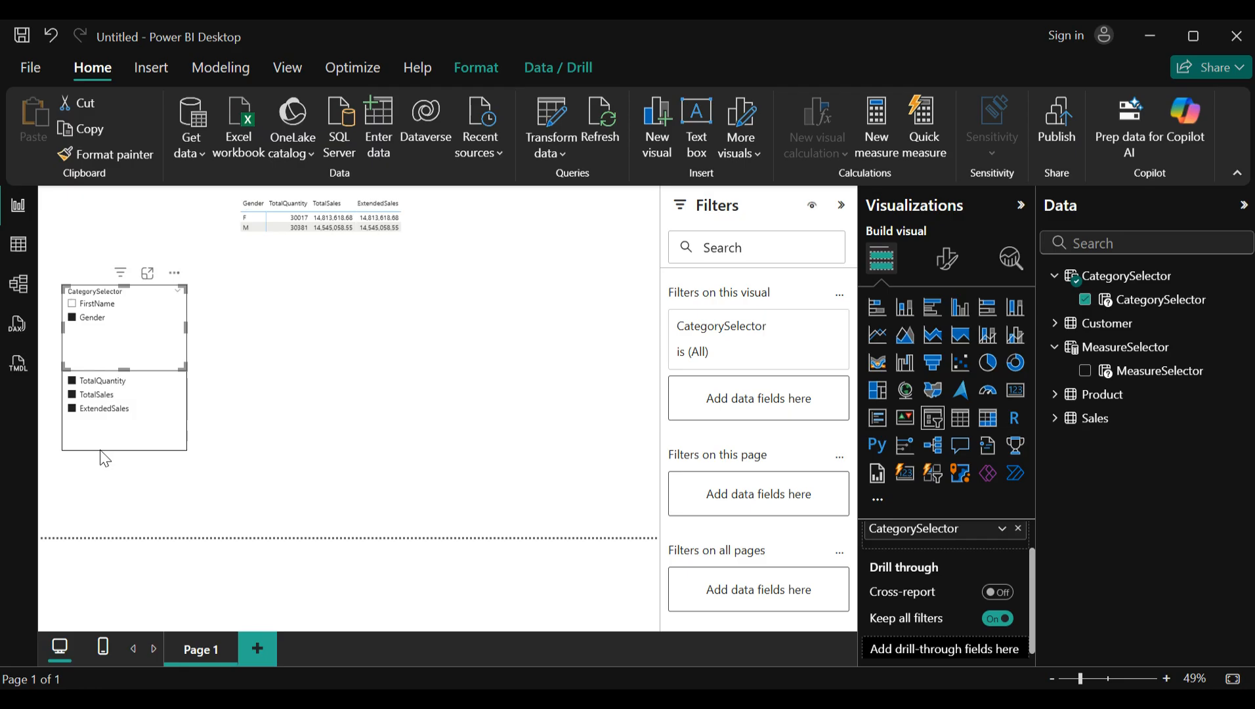
Switch the category selection to FirstName, and clear the selections in both slicers
left_click(92, 306)
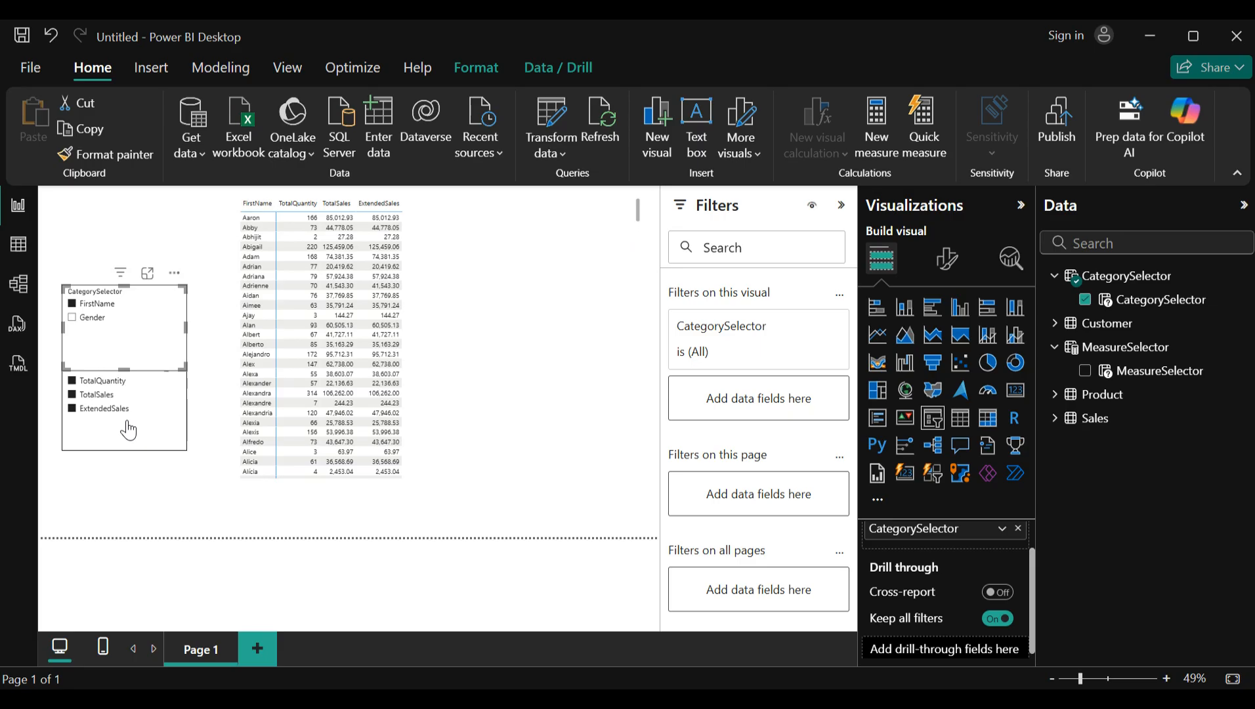
left_click(101, 404)
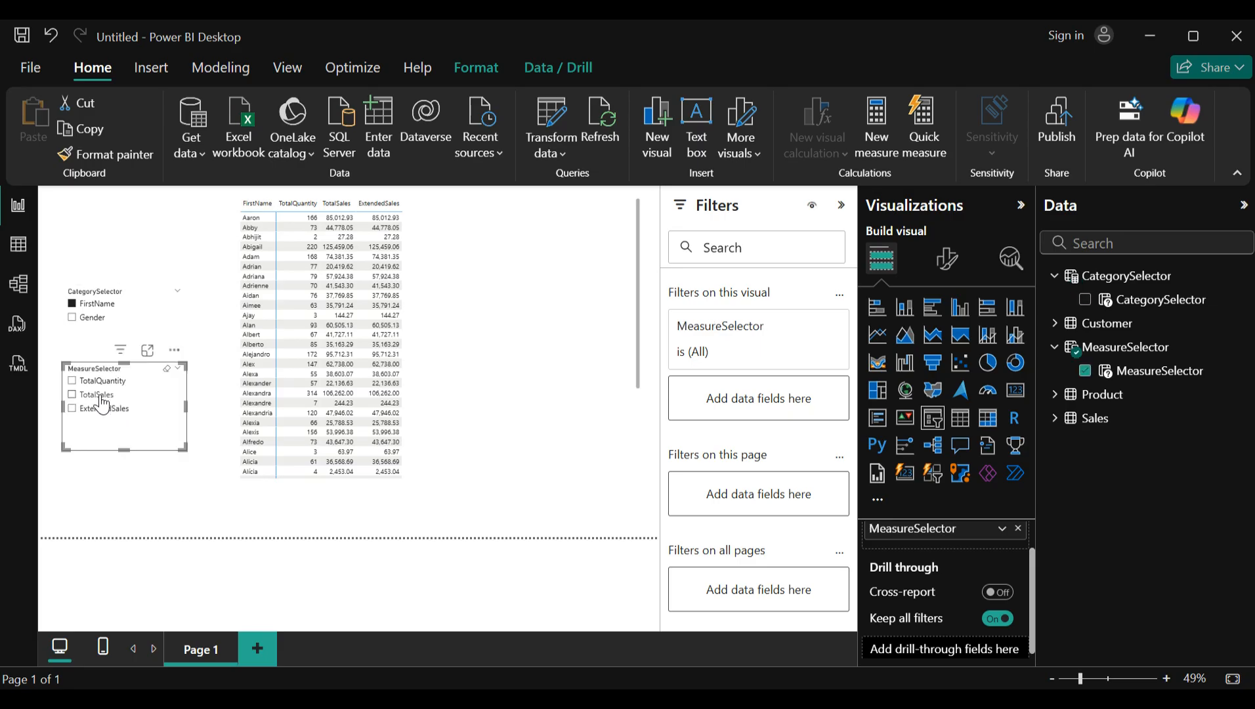
left_click(95, 318)
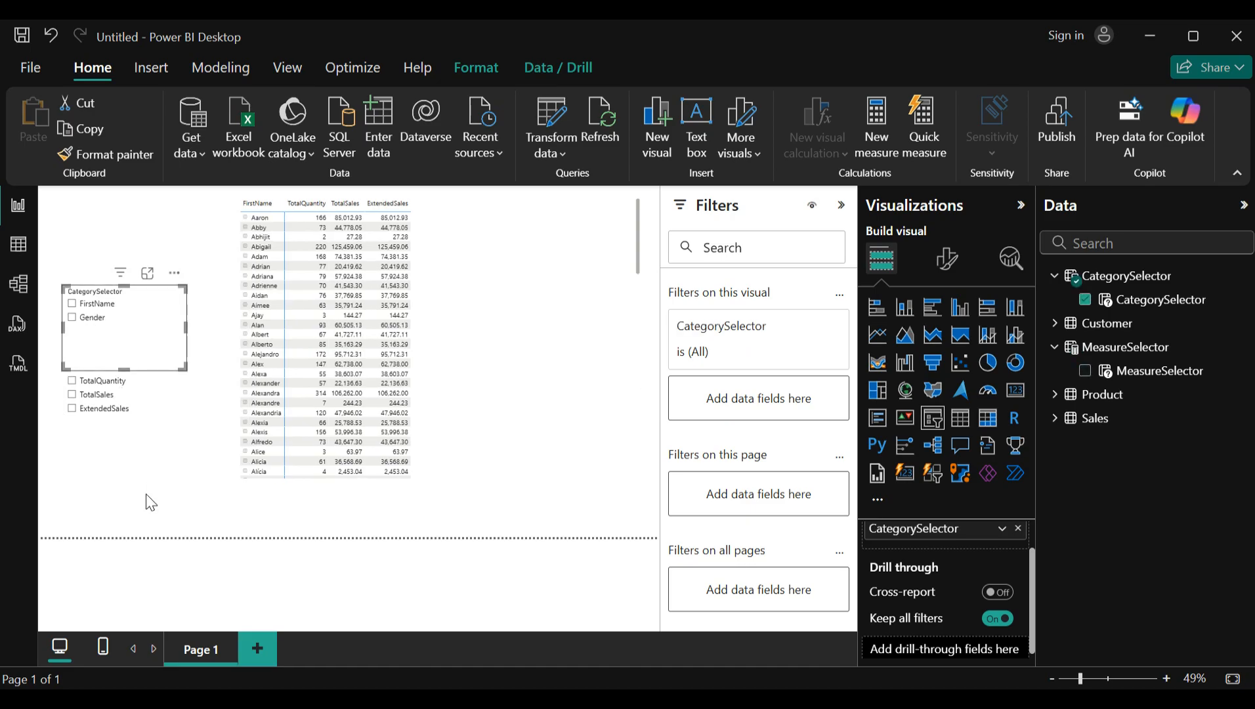
Convert the matrix visual into a table
left_click(466, 388)
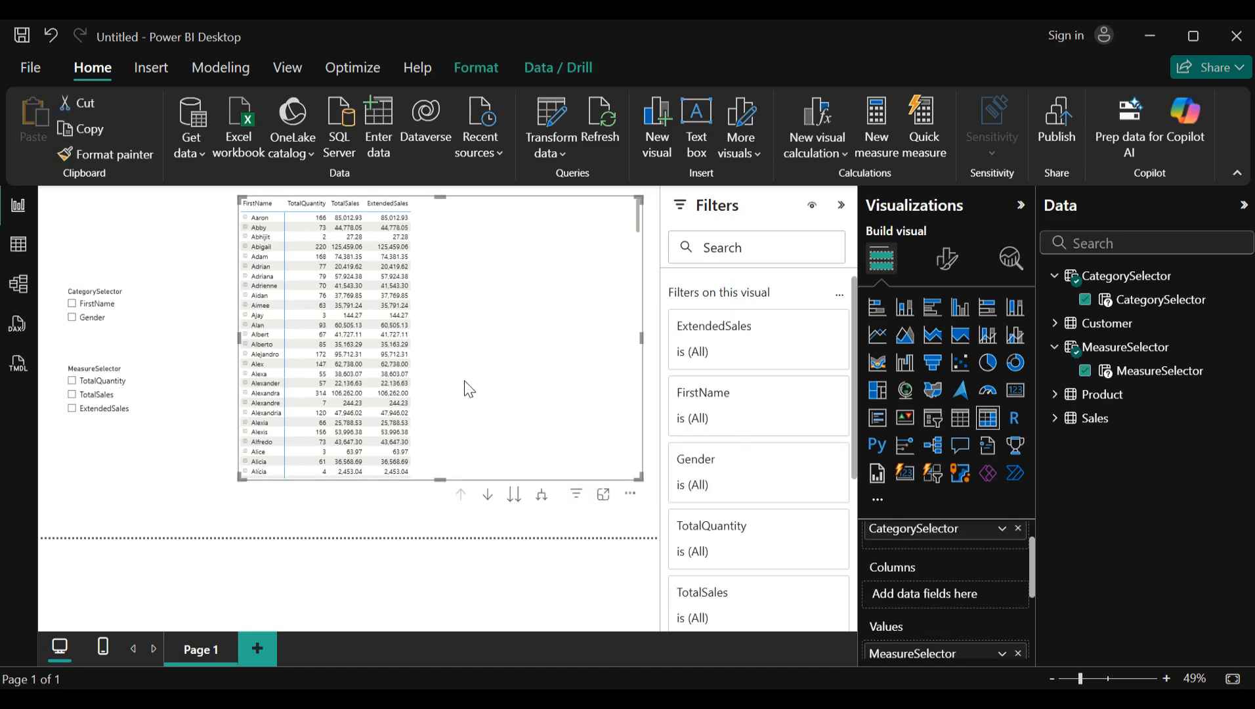
left_click(960, 419)
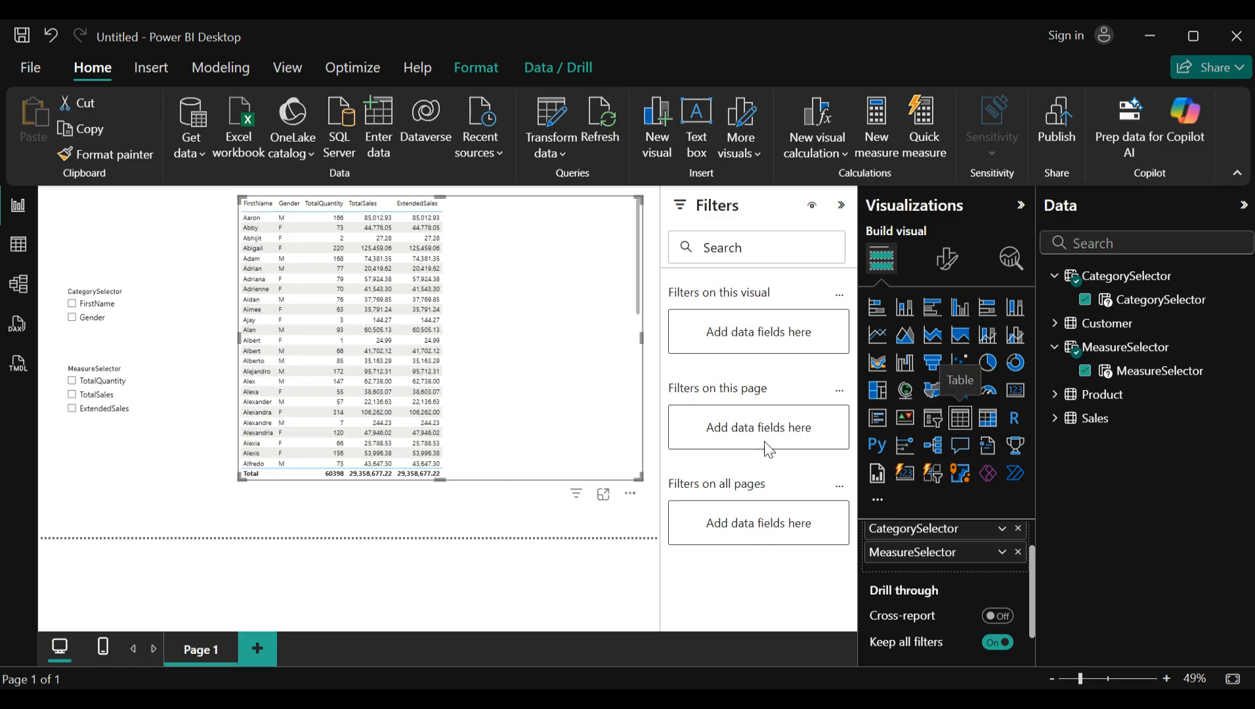
Test the slicers on the table by selecting TotalSales, ExtendedSales and TotalQuantity, plus the categories Gender and FirstName
left_click(102, 395)
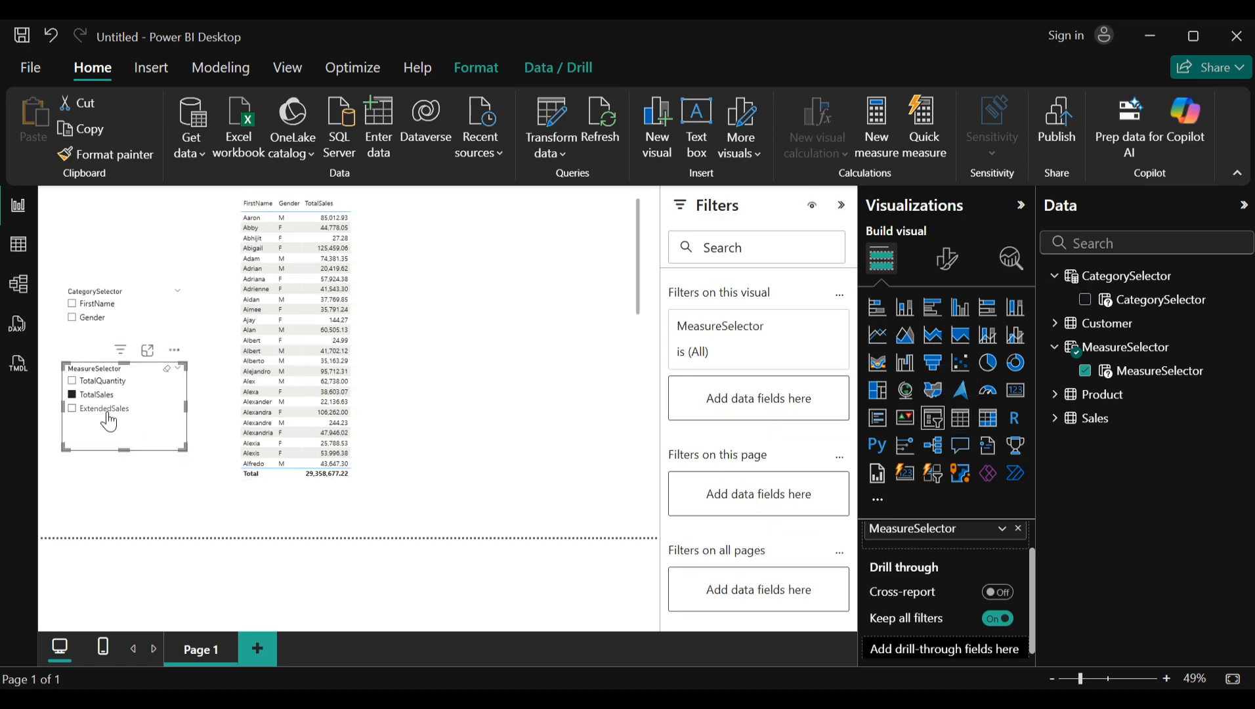
left_click(105, 408)
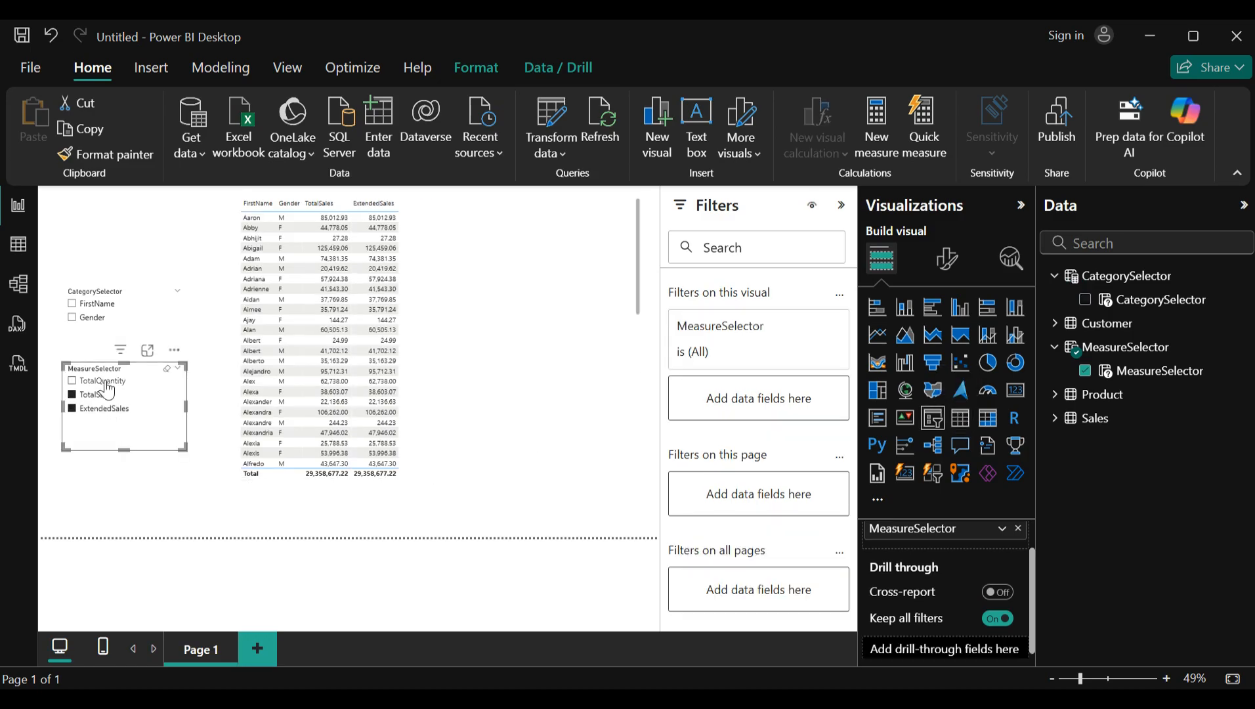
left_click(92, 381)
left_click(92, 317)
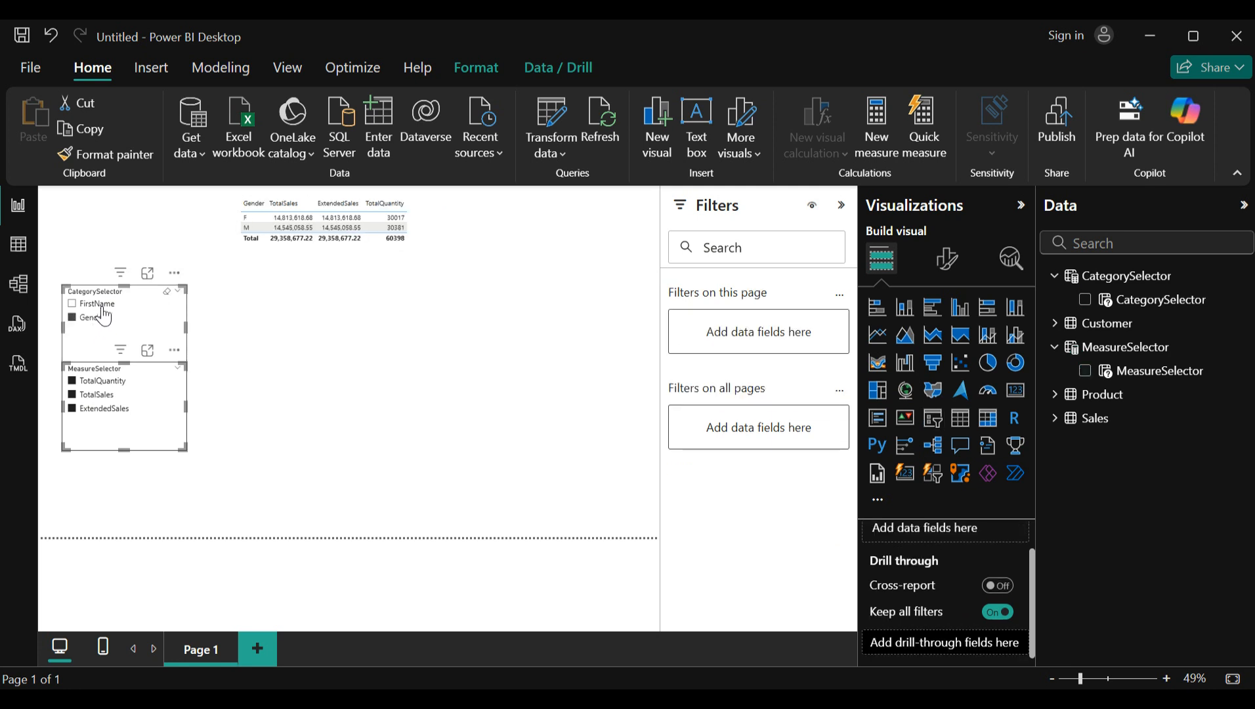
left_click(105, 304)
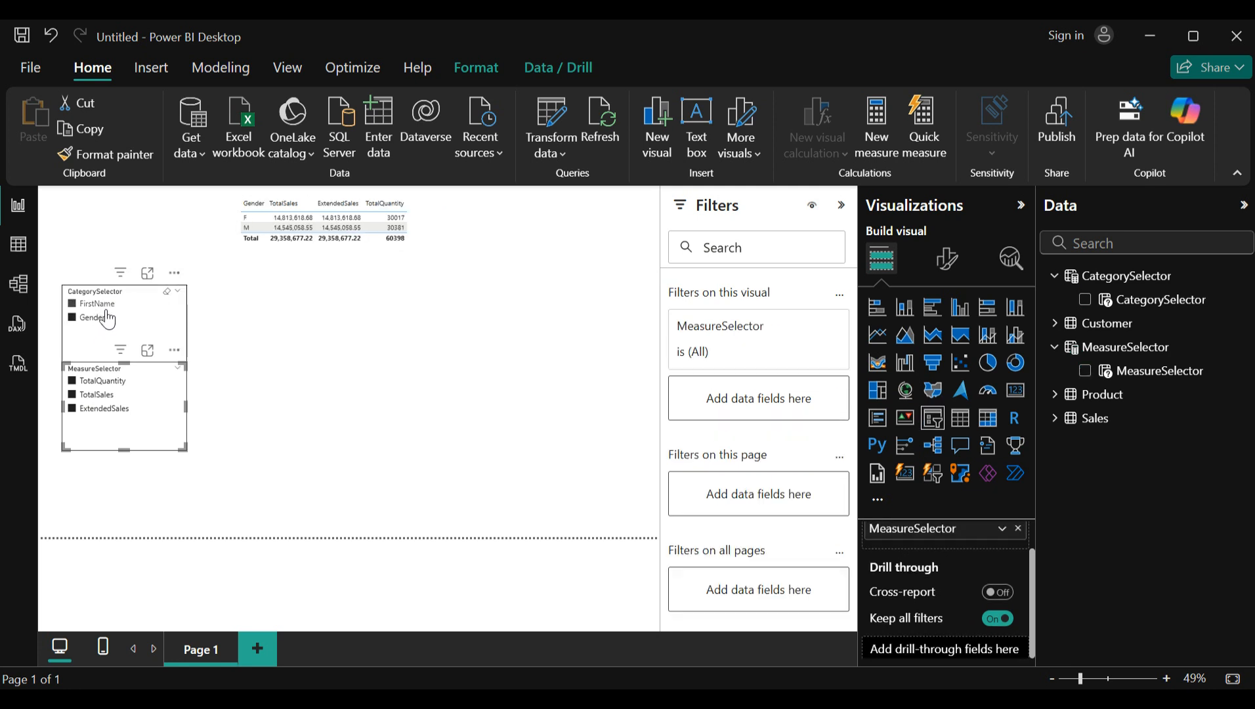
Deselect TotalSales, ExtendedSales and TotalQuantity in the MeasureSelector slicer, and clear the CategorySelector slicer
left_click(98, 395)
left_click(108, 410)
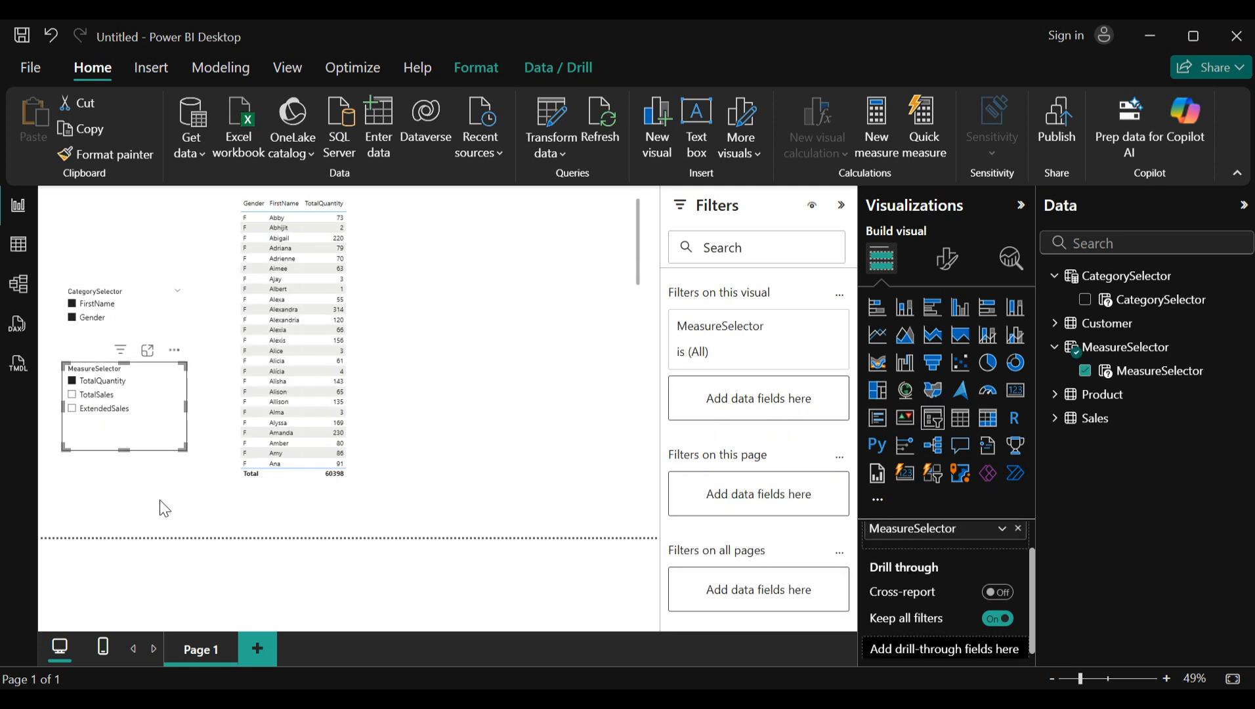
left_click(99, 381)
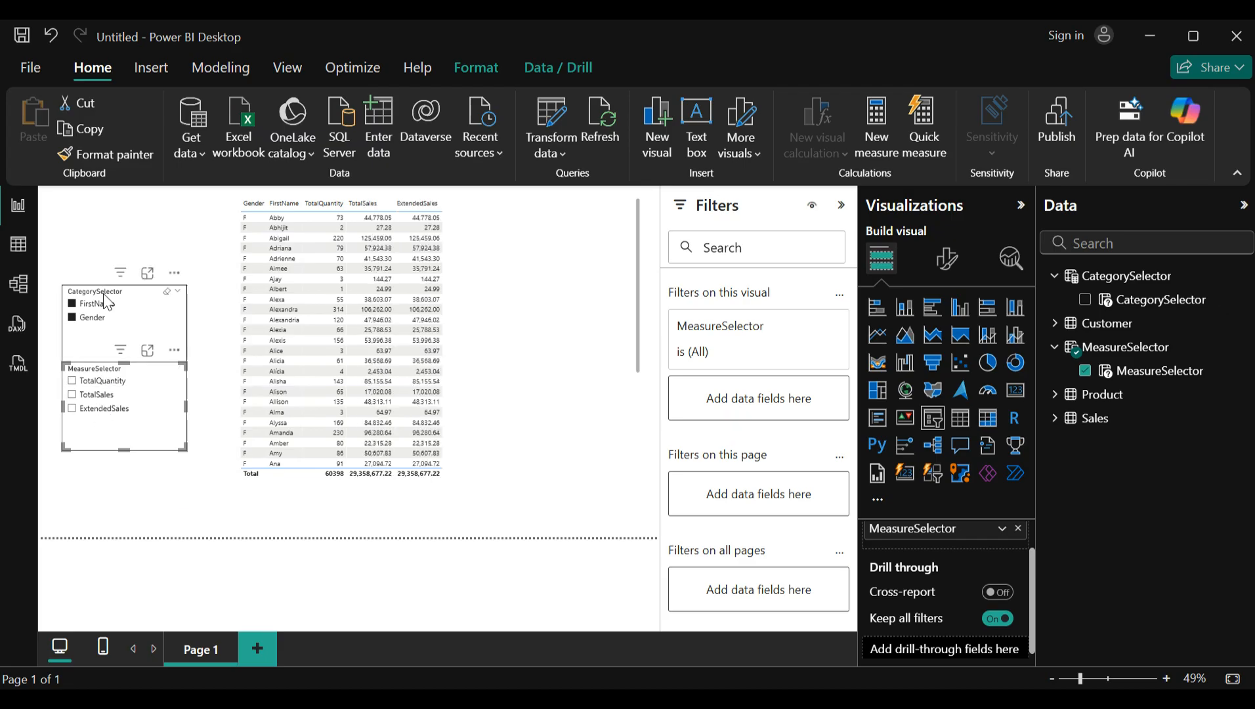
left_click(166, 291)
Move the CategorySelector and MeasureSelector slicers up the page, and make the table narrower and slightly taller
left_click_drag(137, 290, 141, 233)
left_click(123, 377)
left_click_drag(129, 379, 125, 326)
left_click(529, 399)
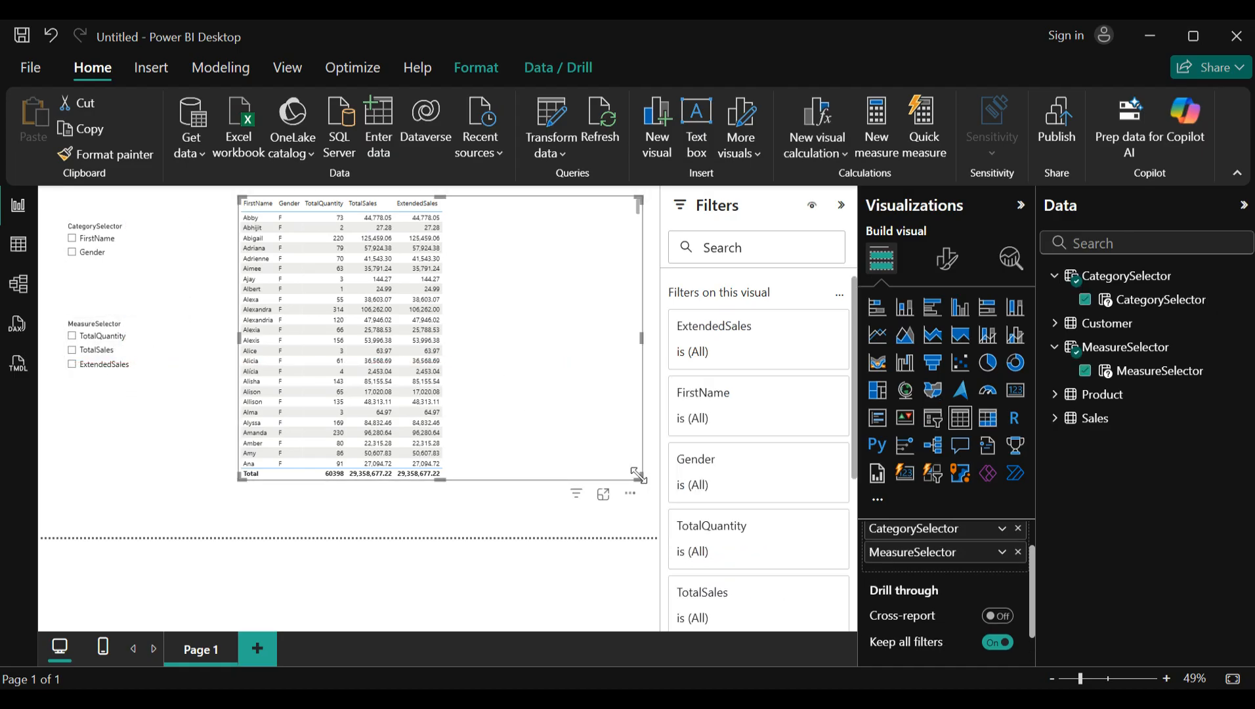
left_click_drag(616, 473, 457, 500)
Add a clustered column chart and enlarge it to fill the free space beside the table
left_click(960, 307)
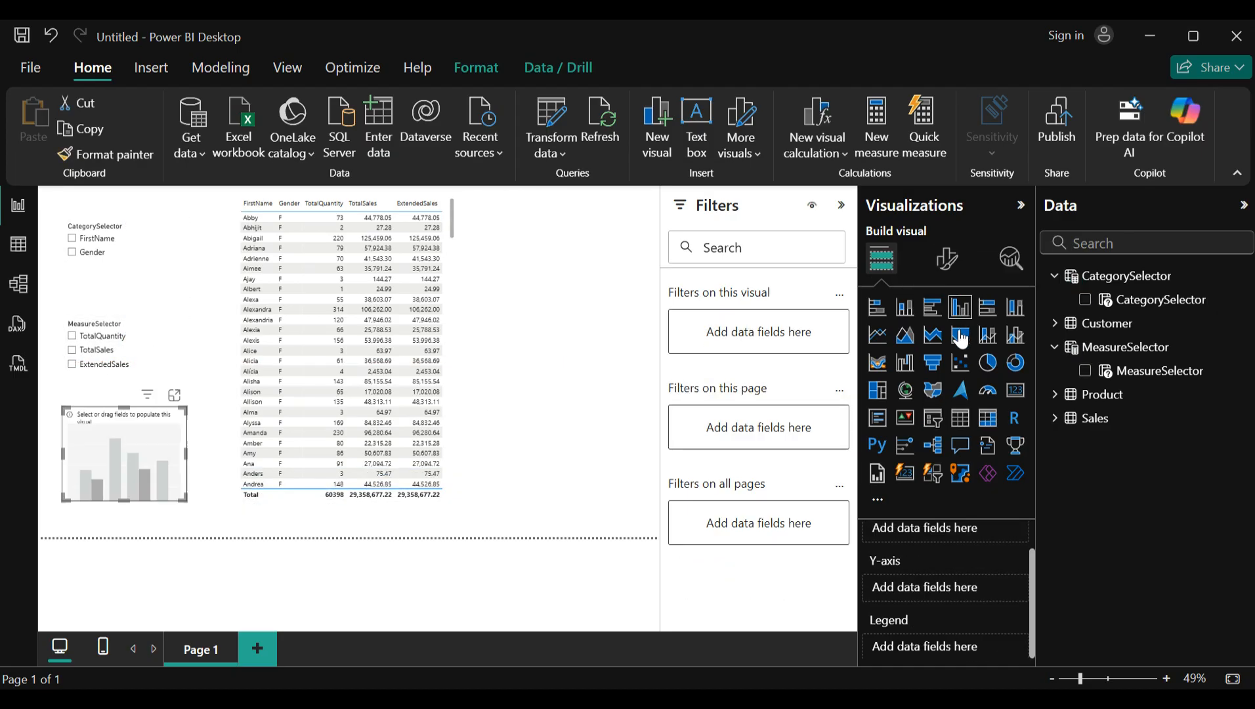
left_click_drag(150, 437, 530, 249)
left_click_drag(593, 304, 642, 495)
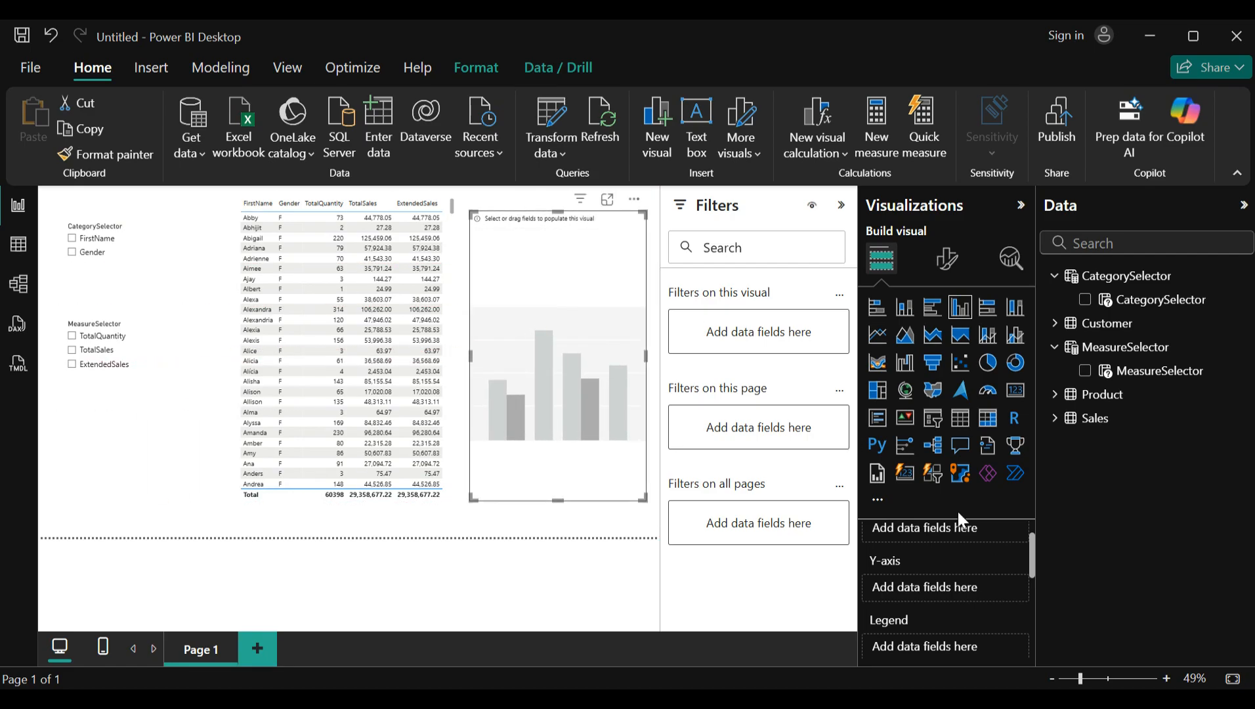
Assign CategorySelector to the column chart's X-axis and MeasureSelector to its Y-axis
scroll(990, 611, "up", 1)
left_click_drag(1115, 301, 932, 555)
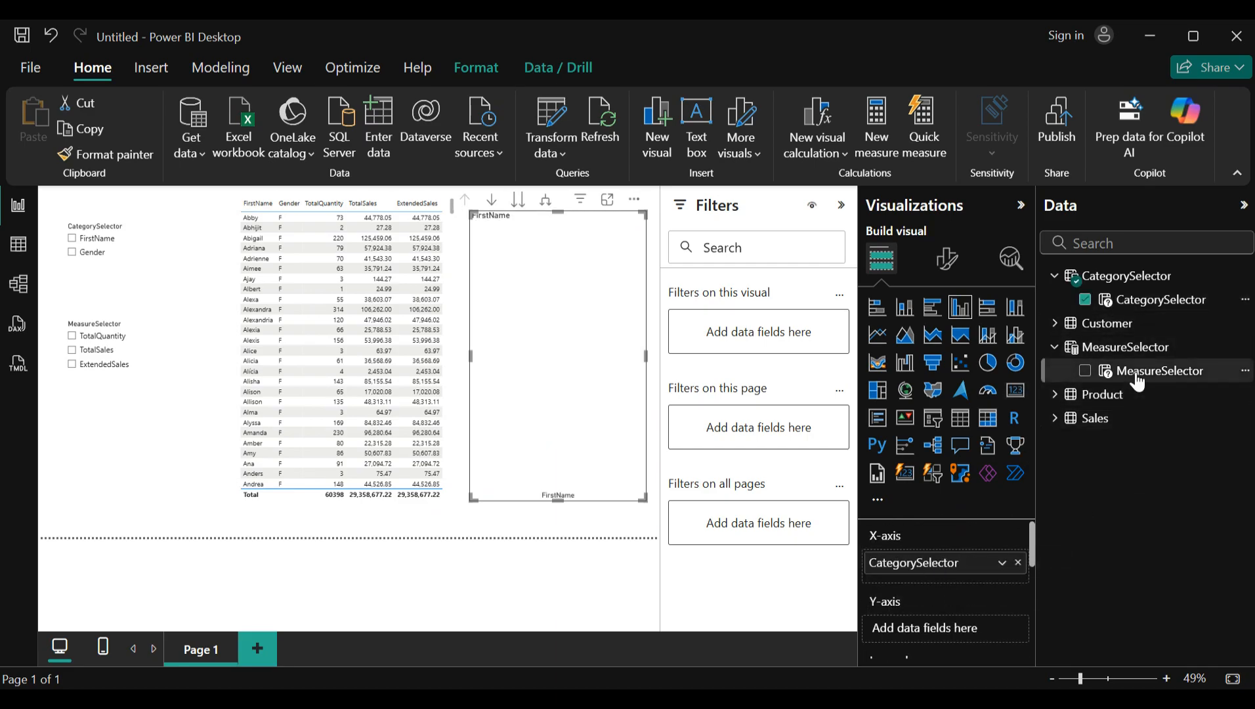
scroll(996, 604, "down", 1)
left_click_drag(1077, 371, 947, 538)
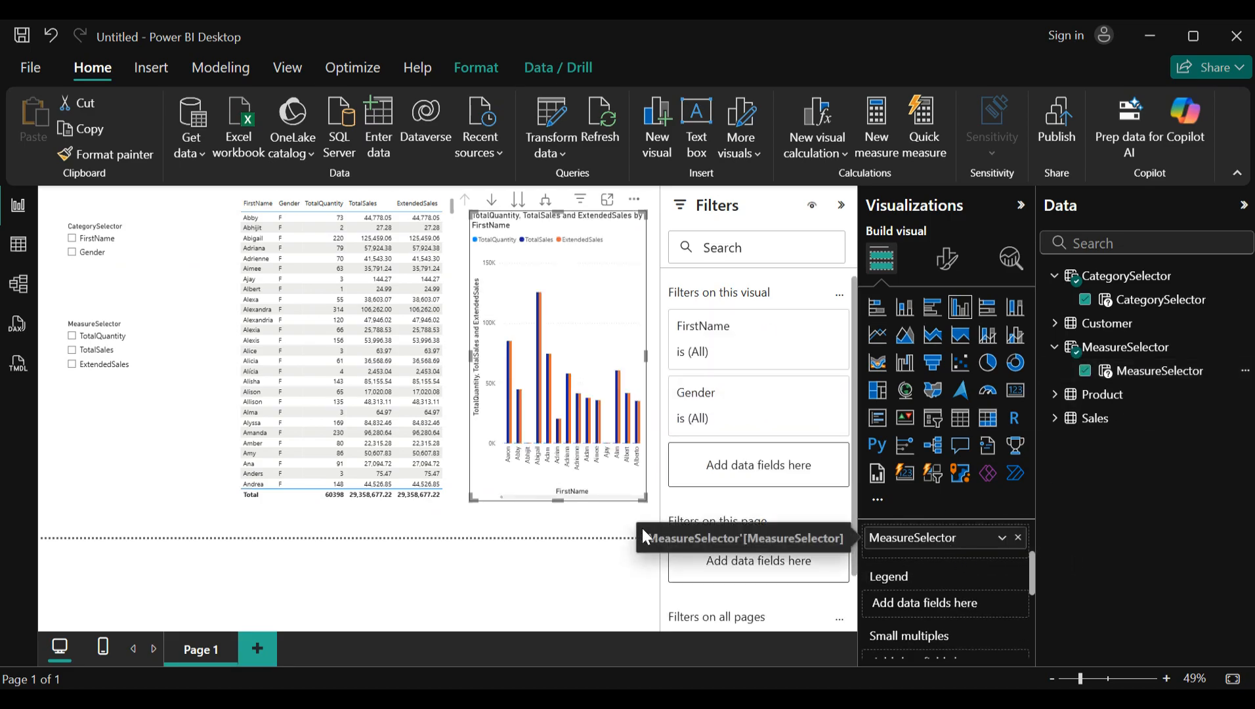
View the column chart in focus mode, and return to the report page
left_click(610, 203)
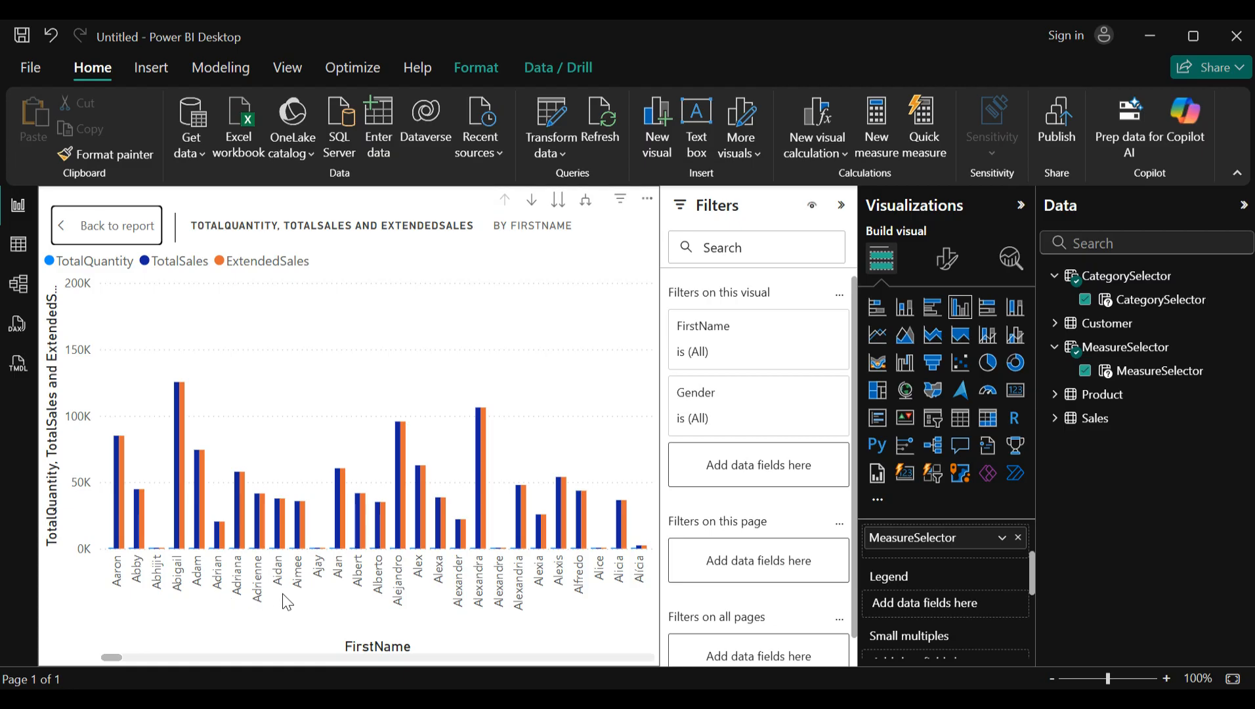
left_click(88, 236)
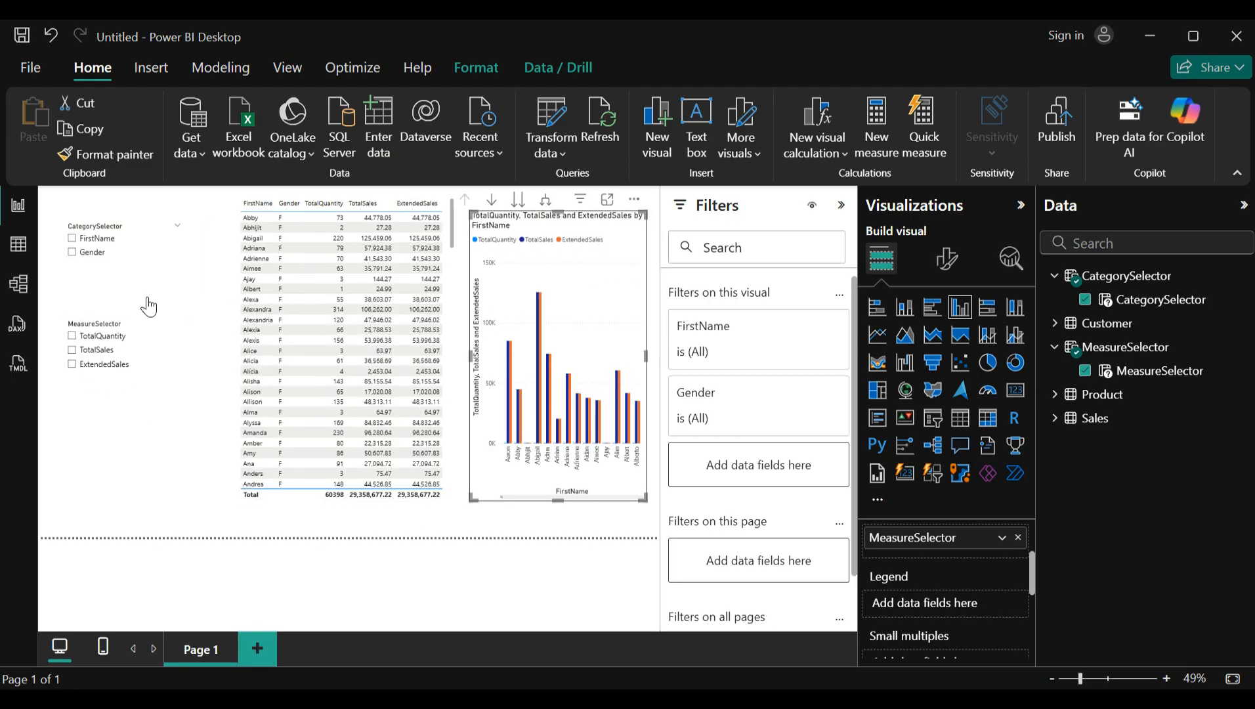
Set the slicers to the TotalQuantity measure and the Gender category for the table and chart
left_click(109, 339)
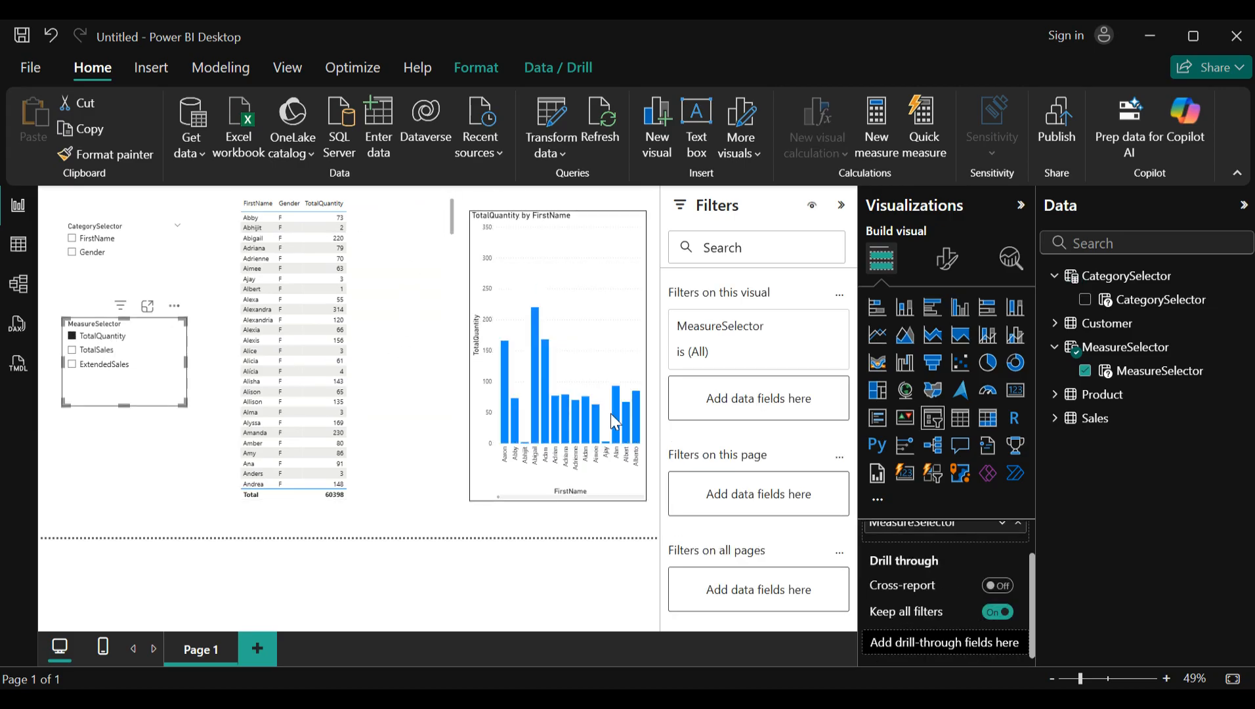
left_click(90, 255)
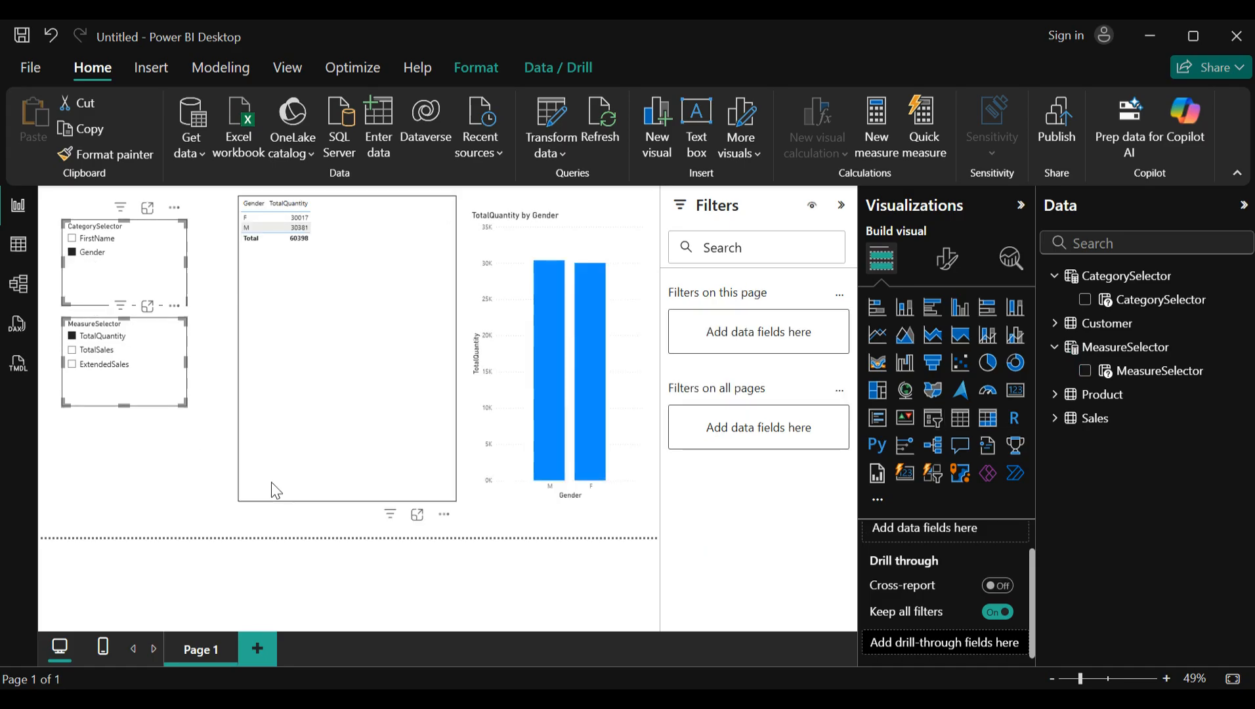